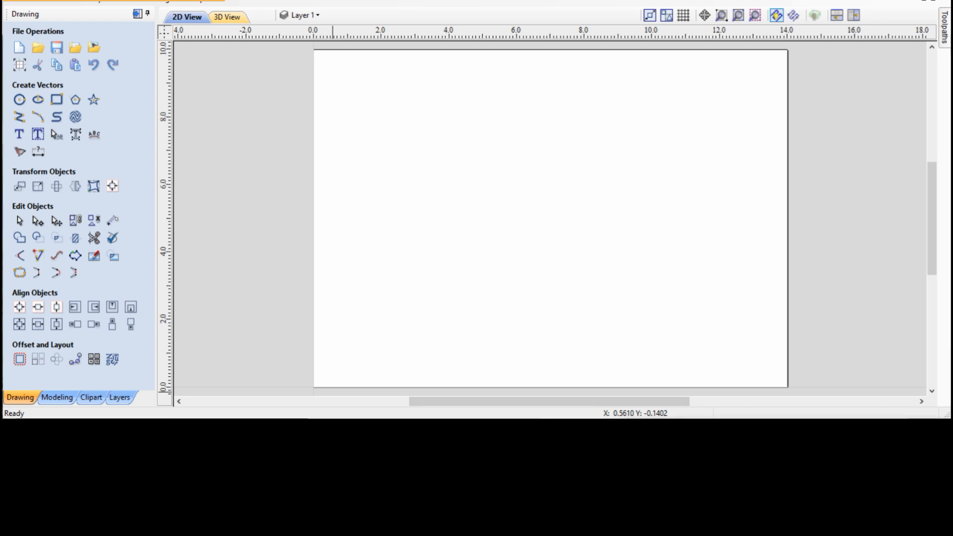
# Place the Panel90-i clipart from the library onto the material as the sign base
pyautogui.click(89, 400)
pyautogui.scroll(3, 116, 298)
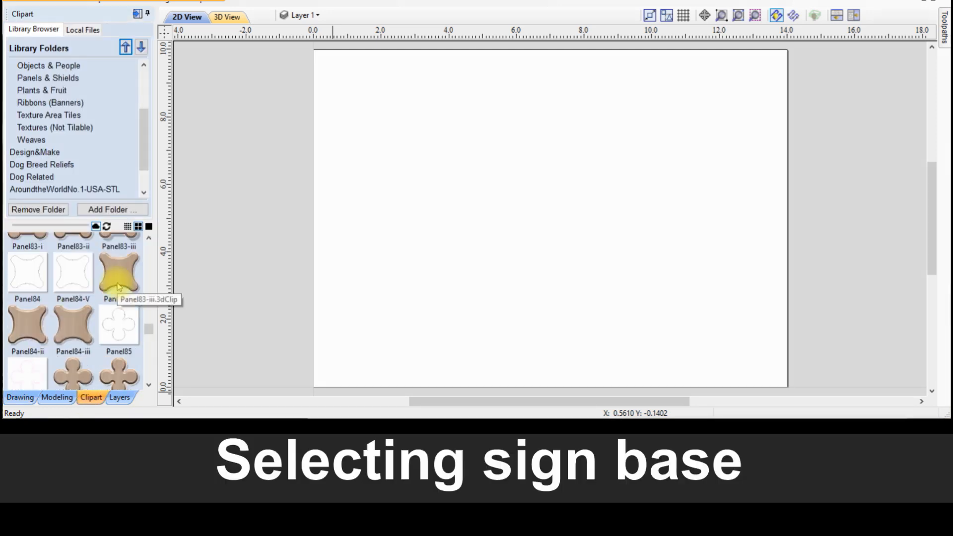
pyautogui.scroll(-8, 118, 287)
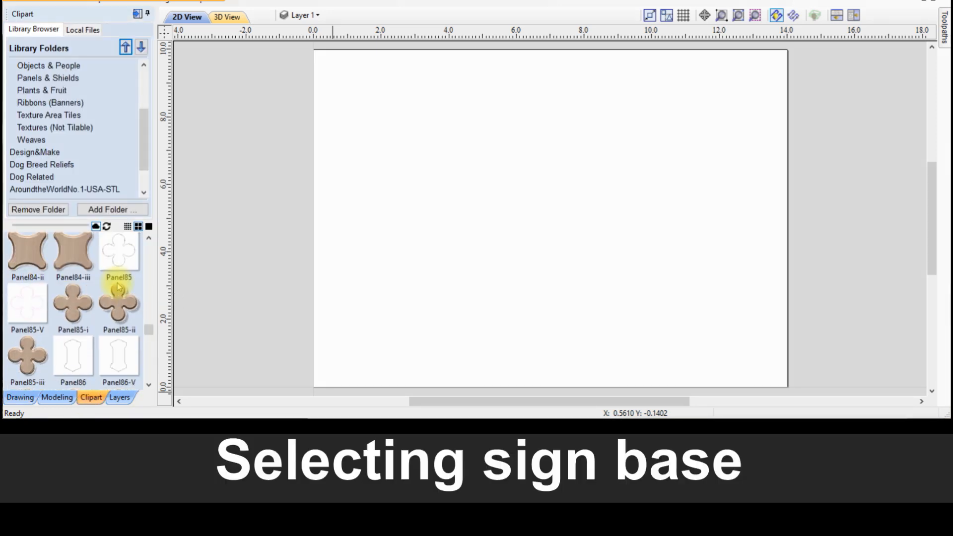
pyautogui.scroll(-6, 119, 298)
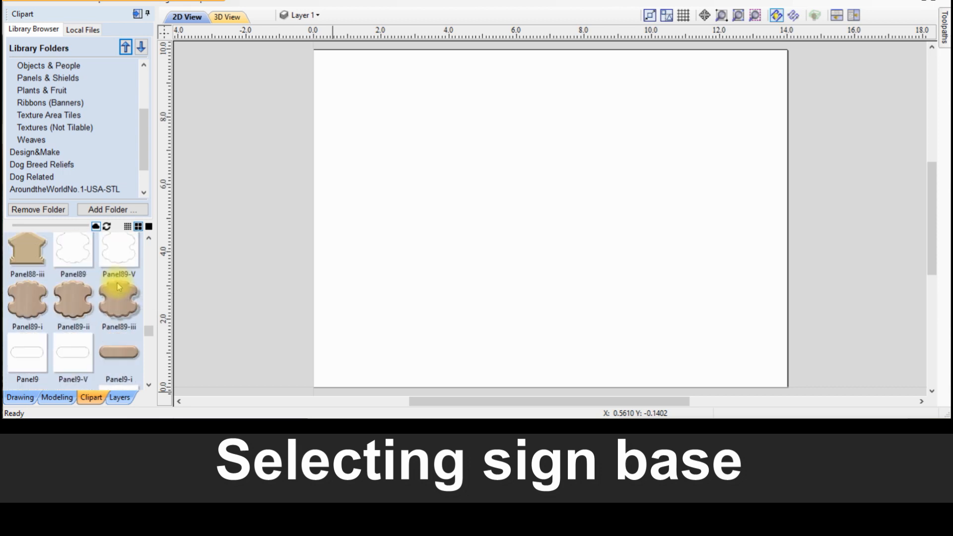
pyautogui.scroll(-3, 119, 317)
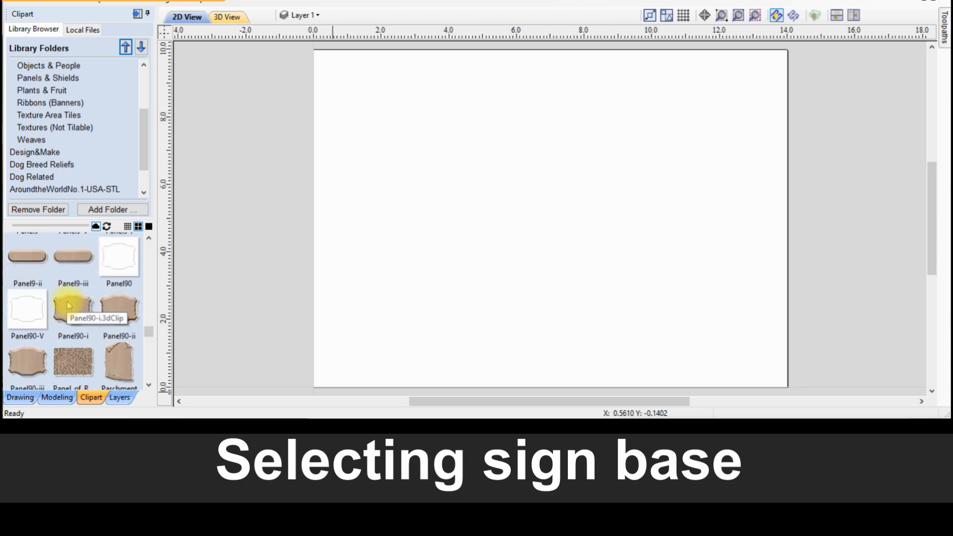
pyautogui.scroll(4, 112, 303)
pyautogui.scroll(1, 108, 301)
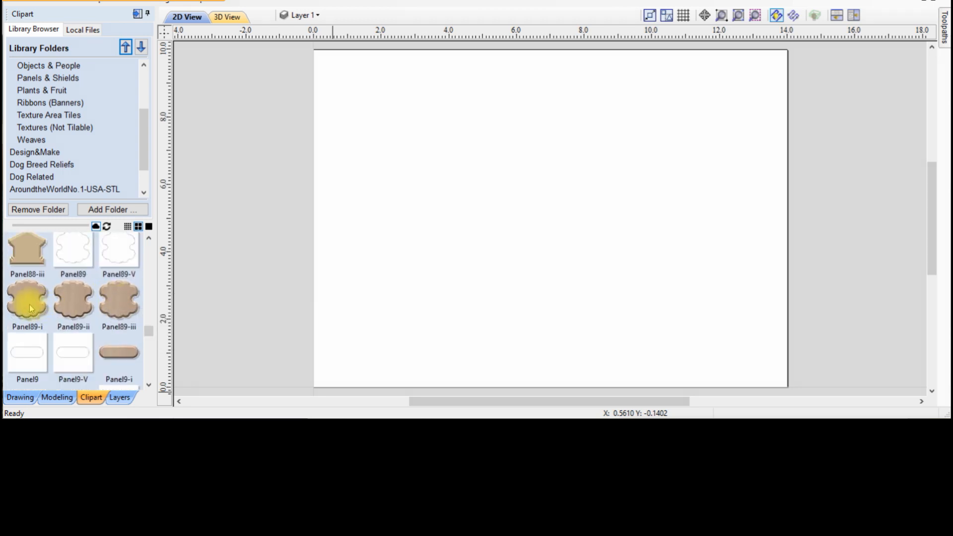
pyautogui.scroll(-1, 29, 306)
pyautogui.scroll(-4, 96, 273)
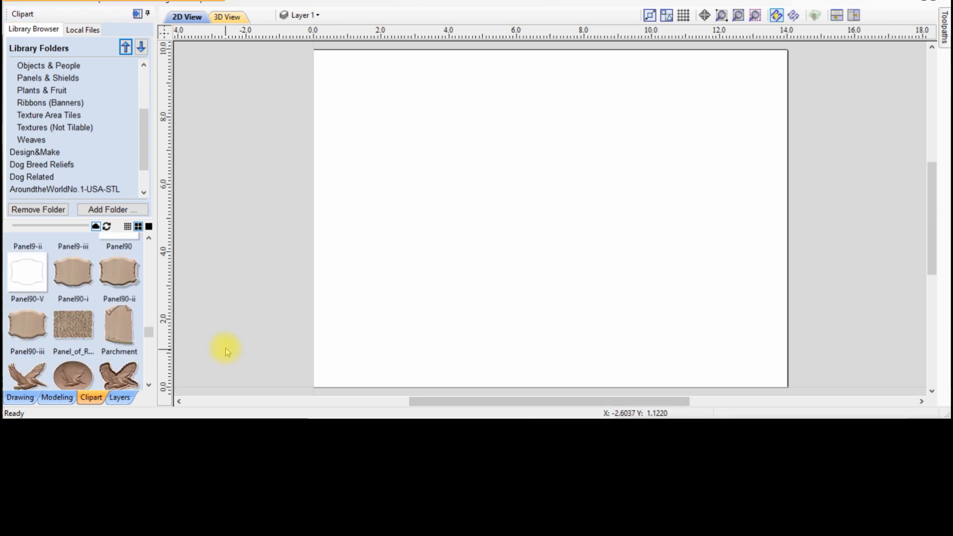
pyautogui.scroll(1, 47, 298)
pyautogui.scroll(-1, 75, 272)
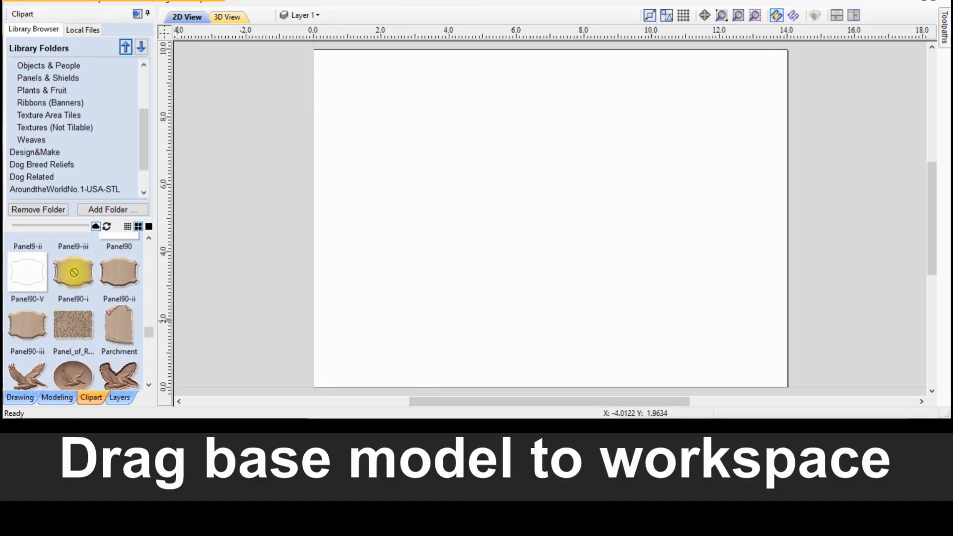
pyautogui.moveTo(75, 272); pyautogui.dragTo(514, 236)
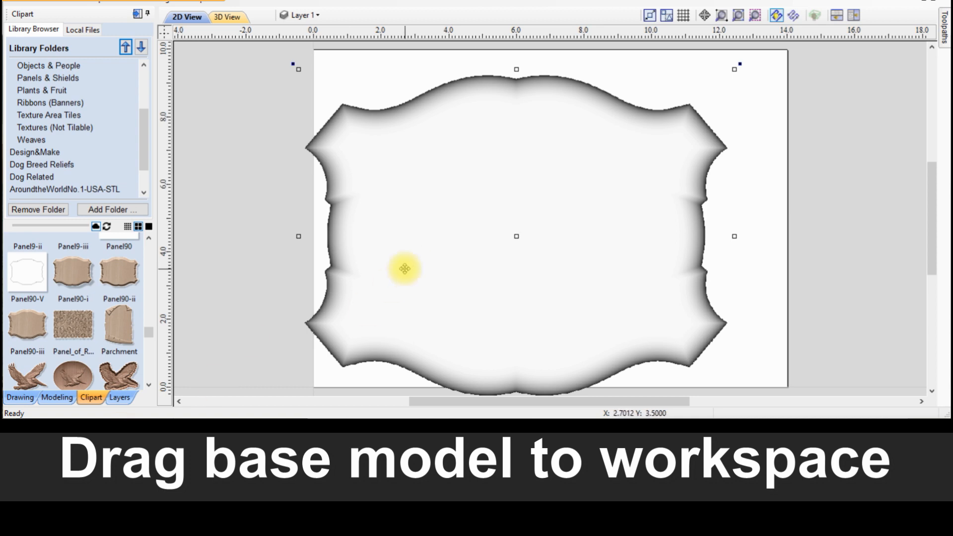
# Center the panel on the material both horizontally and vertically
pyautogui.click(57, 396)
pyautogui.click(115, 135)
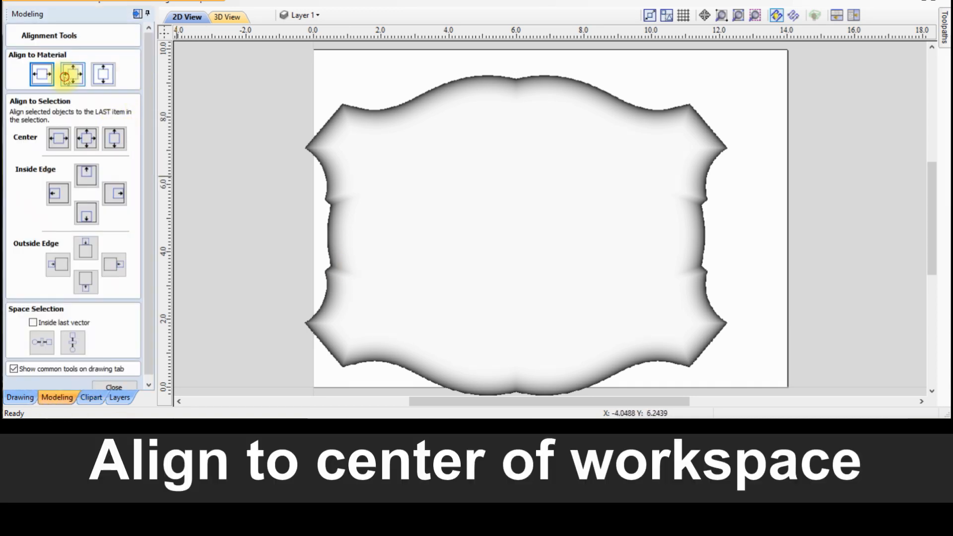
pyautogui.click(73, 74)
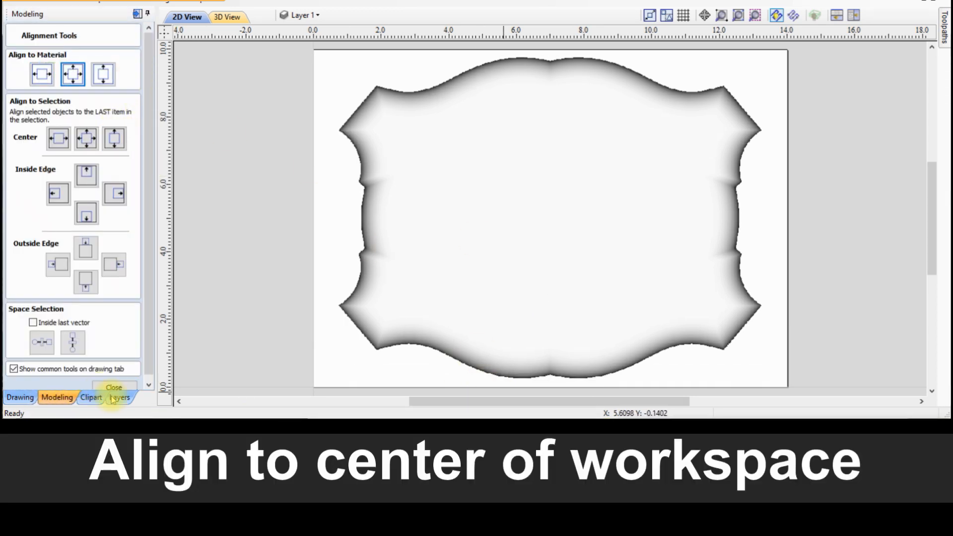
# Find the Skull clipart in the library and place it near the middle of the panel
pyautogui.click(90, 397)
pyautogui.scroll(-5, 30, 327)
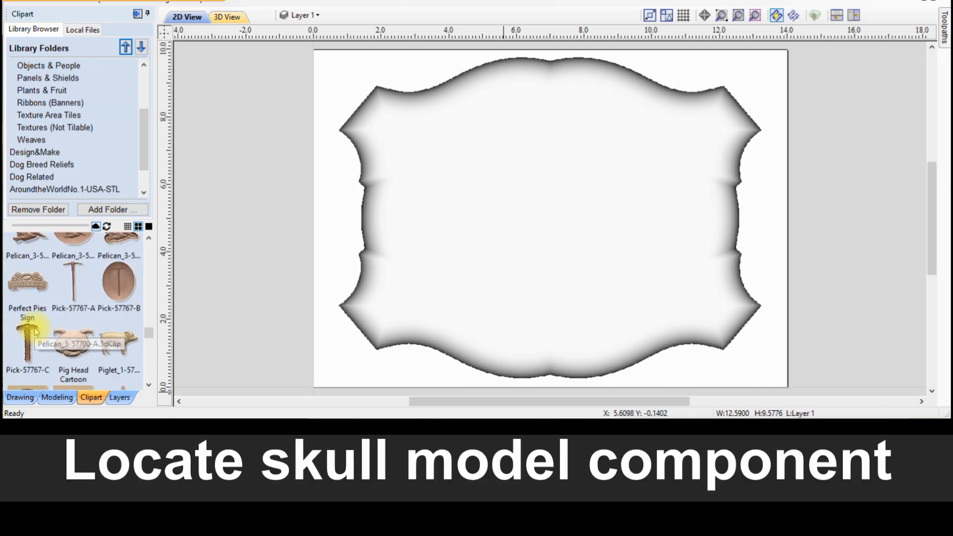
pyautogui.scroll(-15, 35, 332)
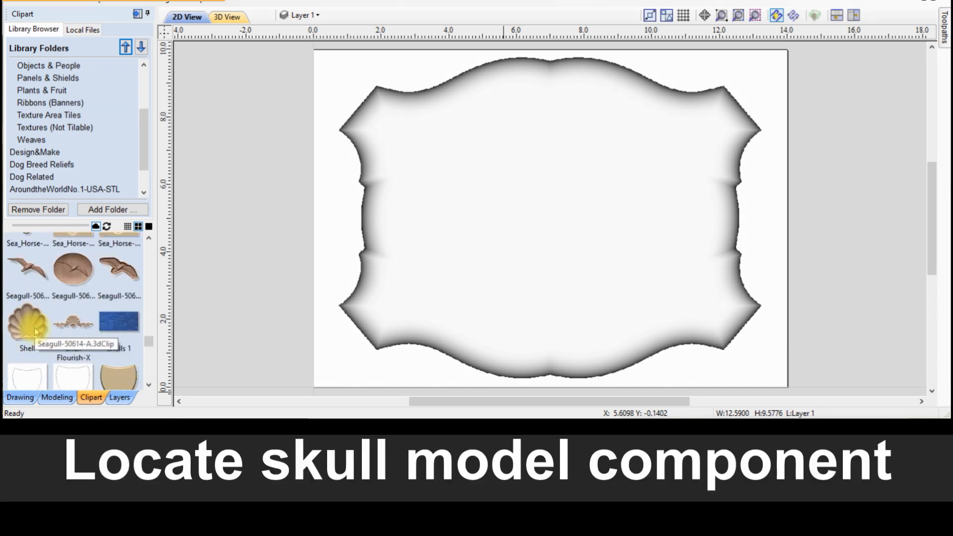
pyautogui.scroll(-10, 35, 331)
pyautogui.moveTo(31, 320); pyautogui.dragTo(533, 198)
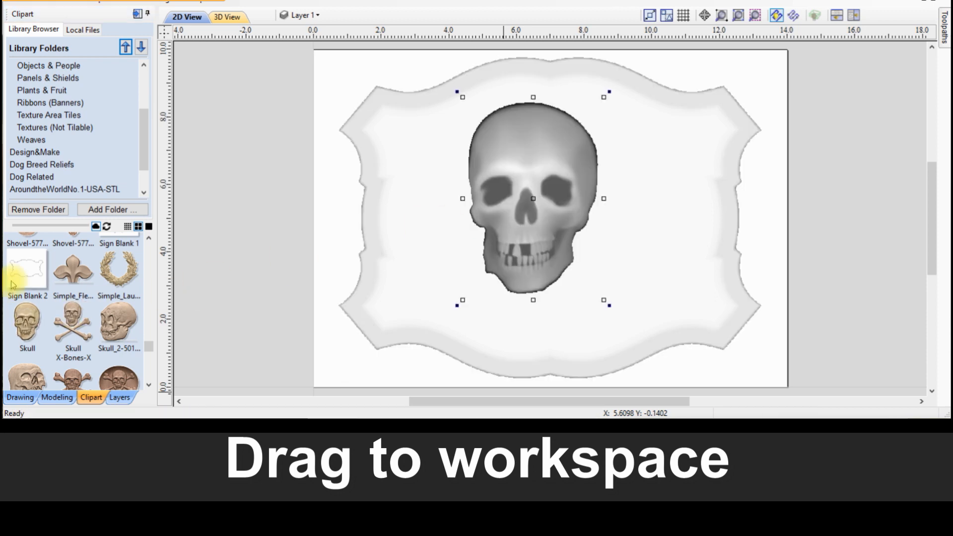
# Center the skull horizontally on the material, keeping its vertical position
pyautogui.click(56, 397)
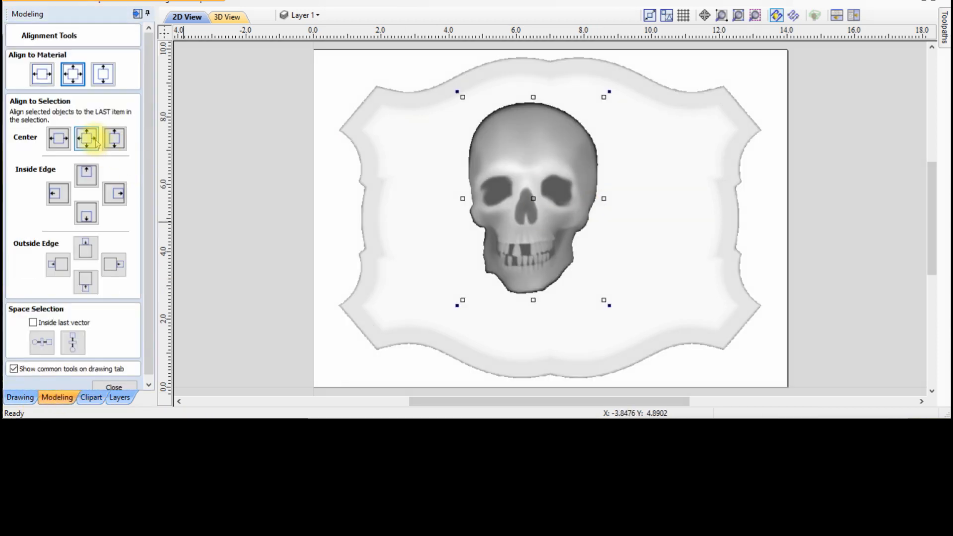
pyautogui.click(42, 75)
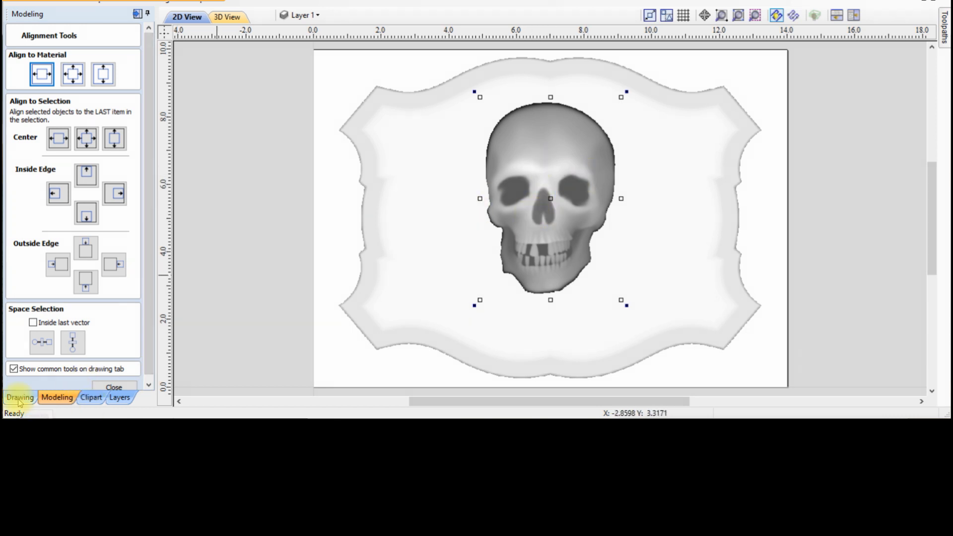
pyautogui.click(113, 387)
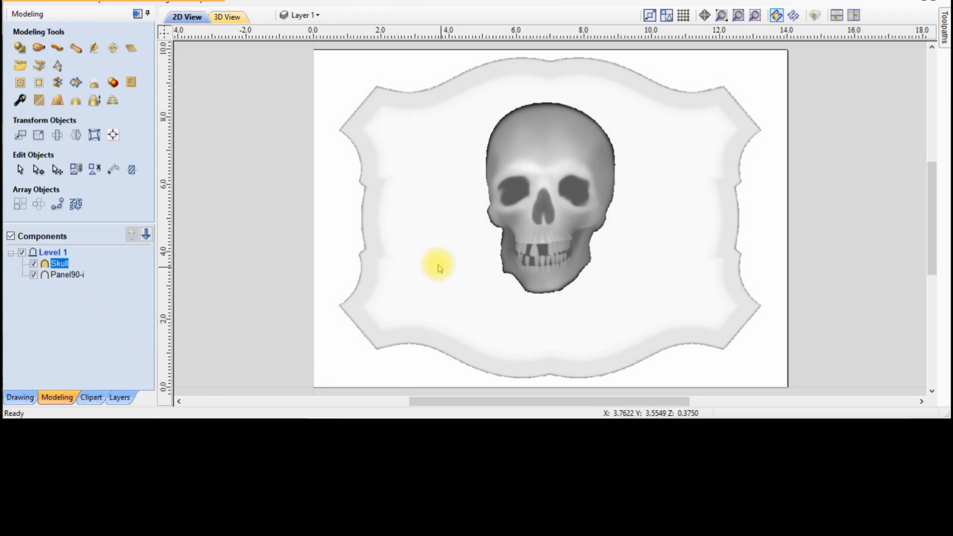
# Nudge the skull slightly straight up toward the panel's upper edge and deselect it
pyautogui.press('Up')
pyautogui.press('Up')
pyautogui.press('Up')
pyautogui.press('Up')
pyautogui.press('Up')
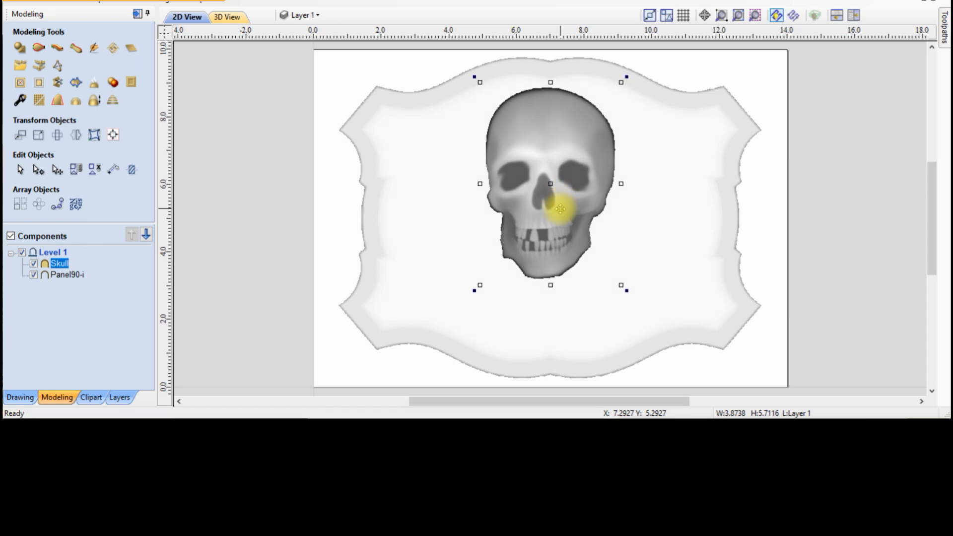
pyautogui.press('Escape')
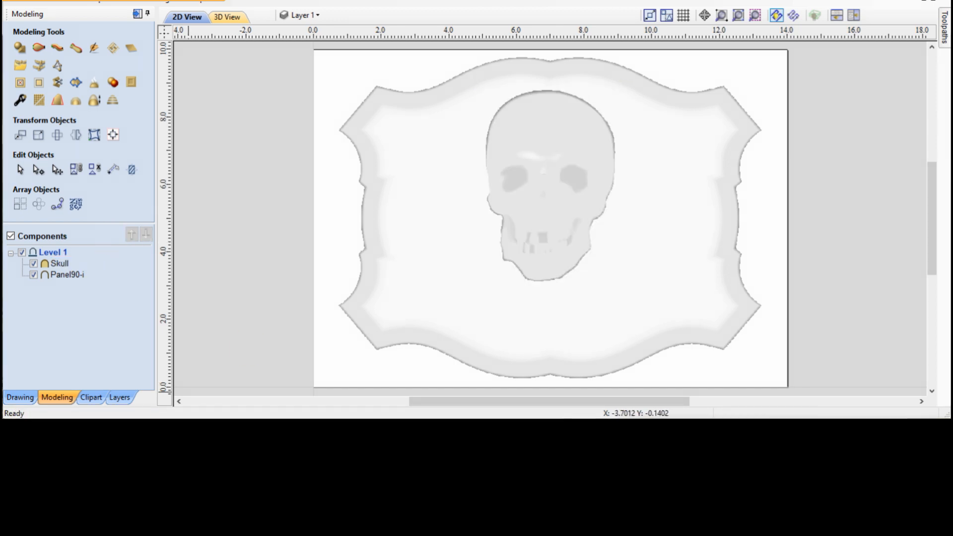
# Add two horizontal alignment guides below the skull, at about Y 2.75 and Y 2.3 inches
pyautogui.moveTo(491, 33); pyautogui.dragTo(550, 295)
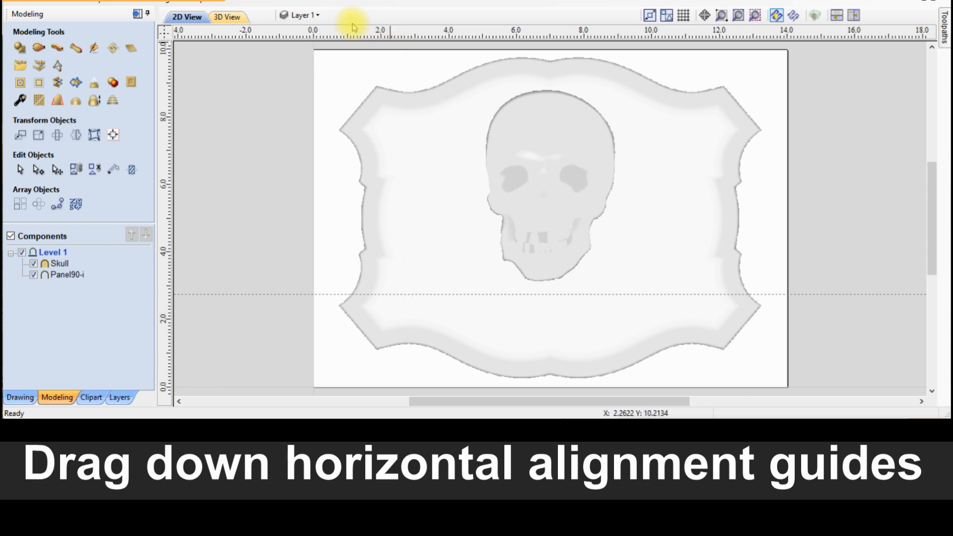
pyautogui.moveTo(422, 31)
pyautogui.mouseDown()
pyautogui.moveTo(638, 353)
pyautogui.moveTo(571, 332)
pyautogui.moveTo(559, 310)
pyautogui.mouseUp()
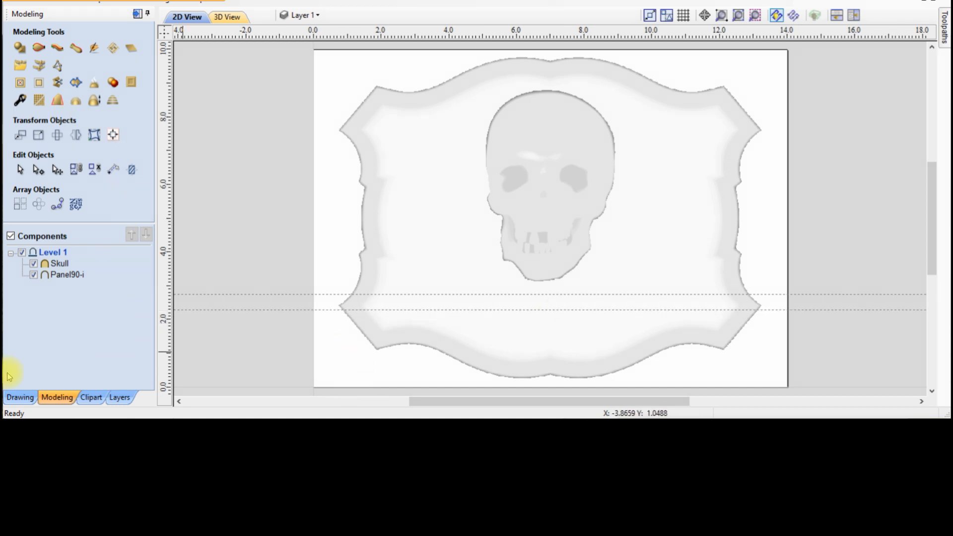
# Draw a vertical line segment about 1.35 inches long beside the panel's left edge
pyautogui.click(19, 397)
pyautogui.click(19, 118)
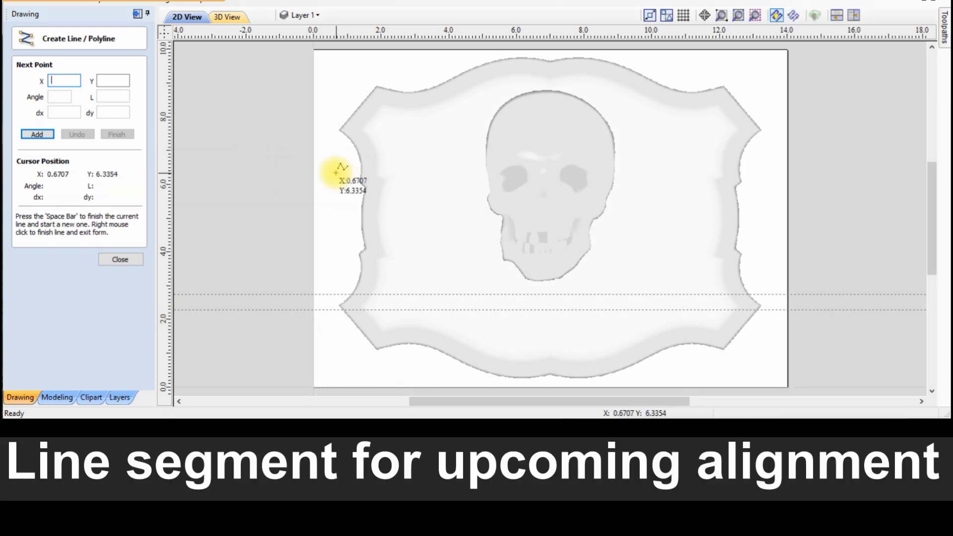
pyautogui.click(336, 172)
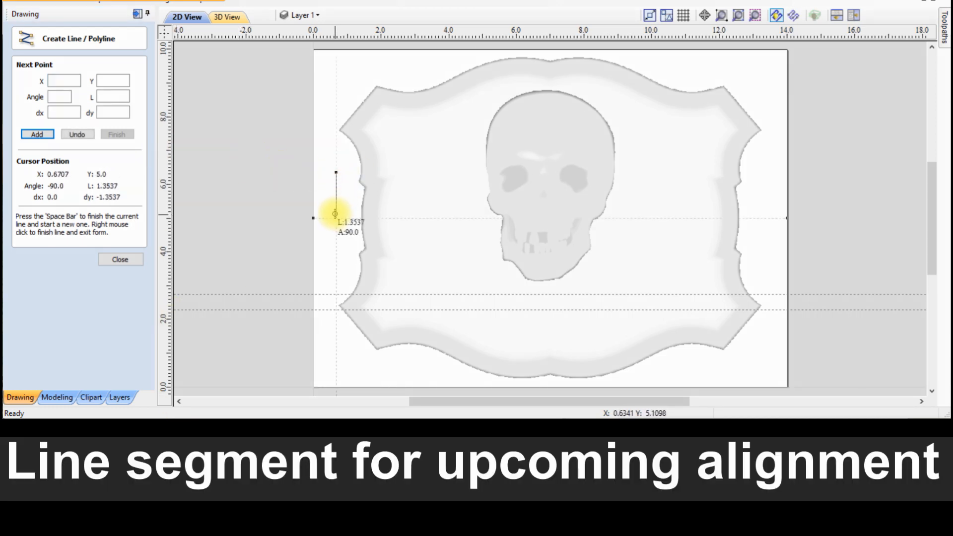
pyautogui.click(335, 216)
pyautogui.click(120, 259)
# Set the vertical line segment's height to 1 inch
pyautogui.click(336, 196)
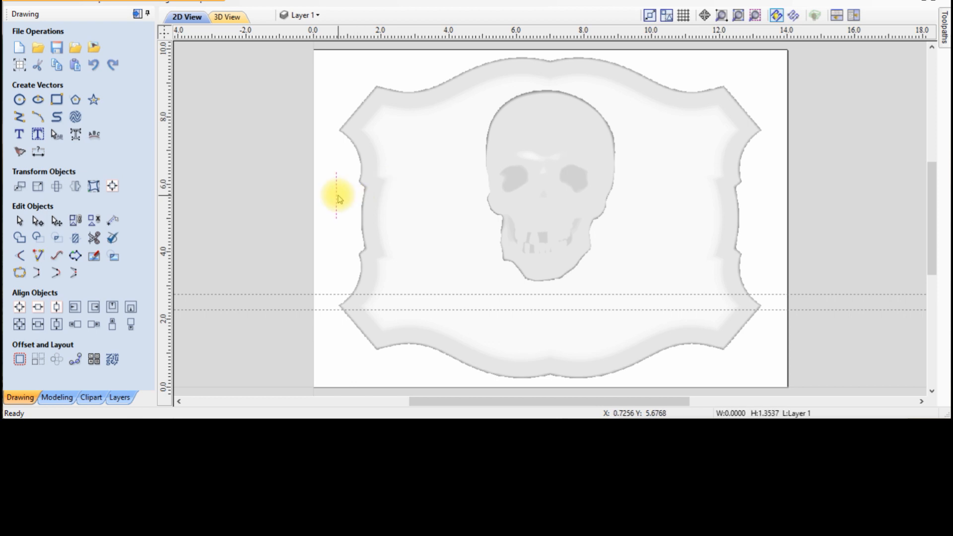
pyautogui.click(44, 192)
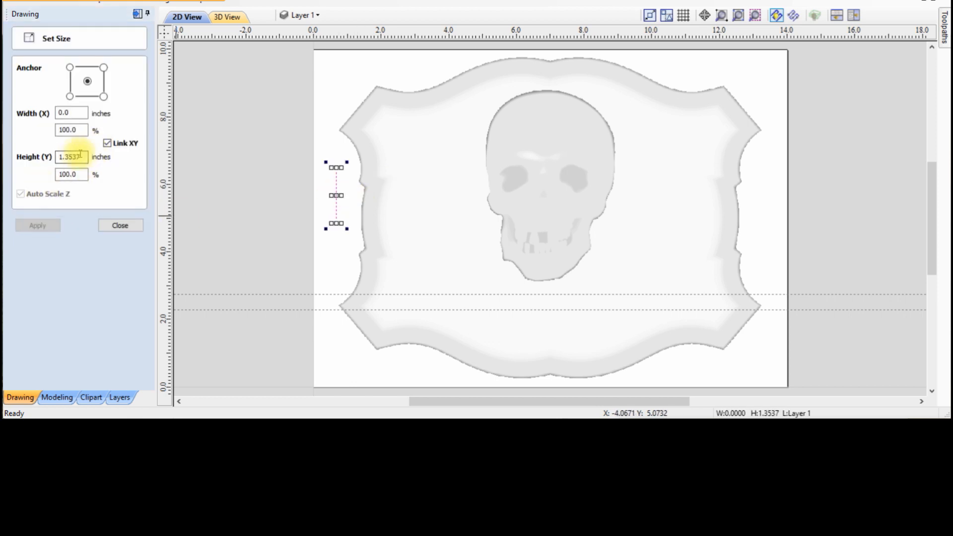
pyautogui.write('1')
pyautogui.click(53, 225)
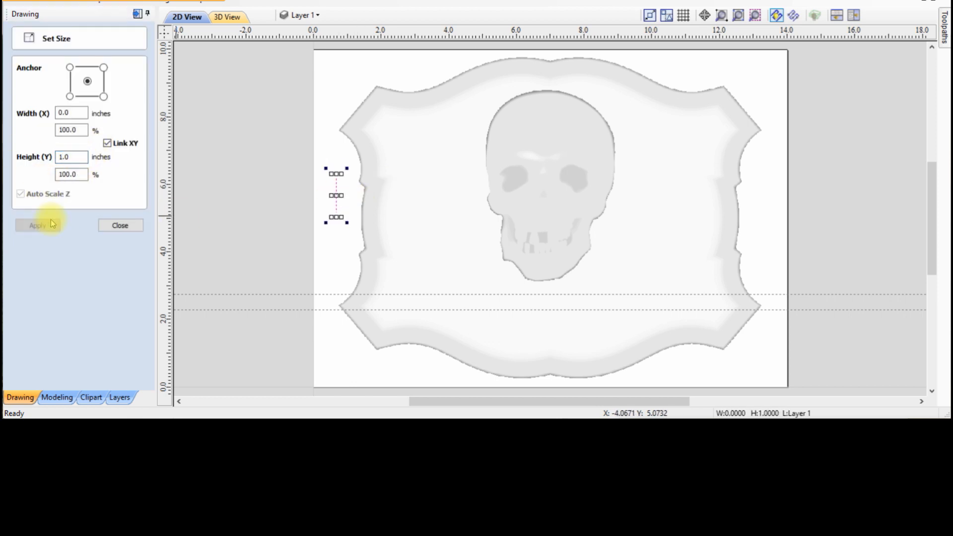
pyautogui.click(119, 226)
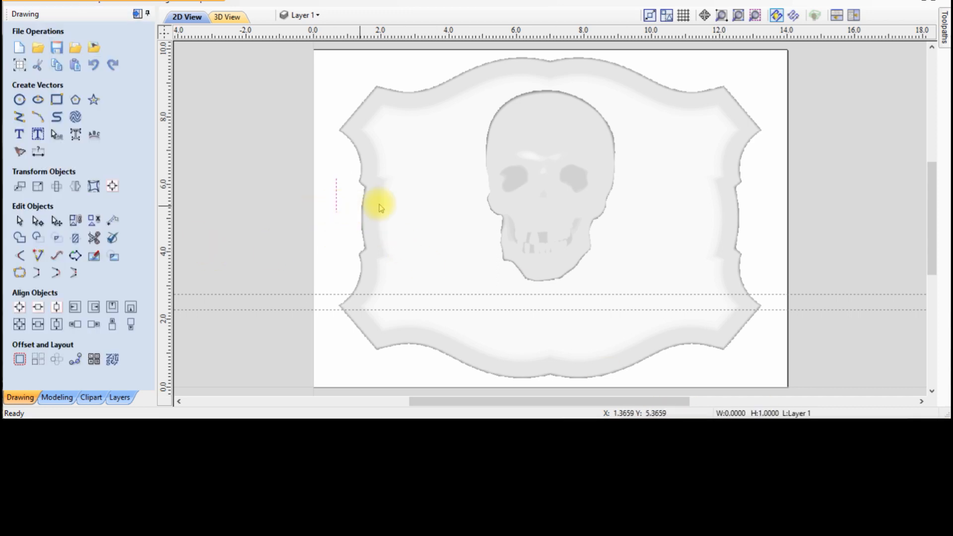
# Move the line segment's center to the absolute position X 2.75, Y 3.25 inches
pyautogui.click(21, 187)
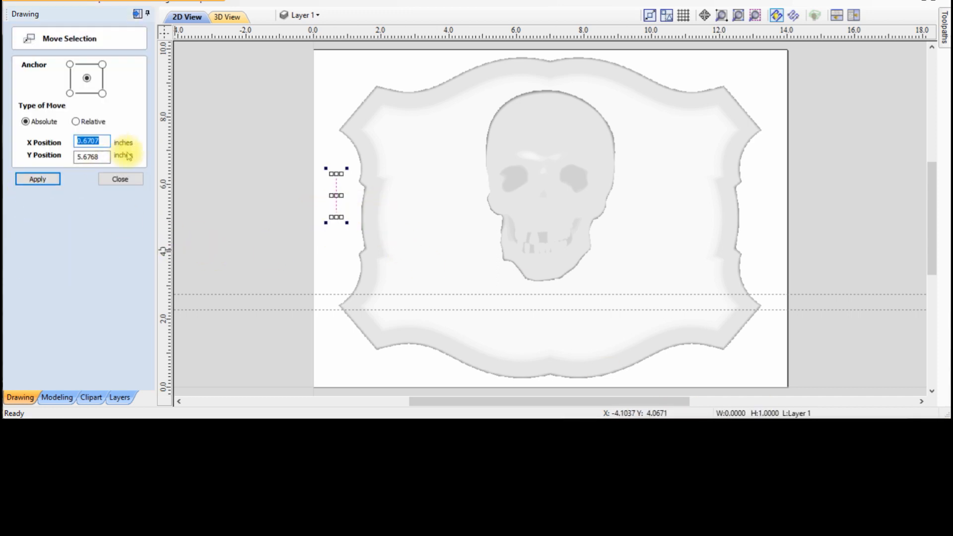
pyautogui.write('2.75')
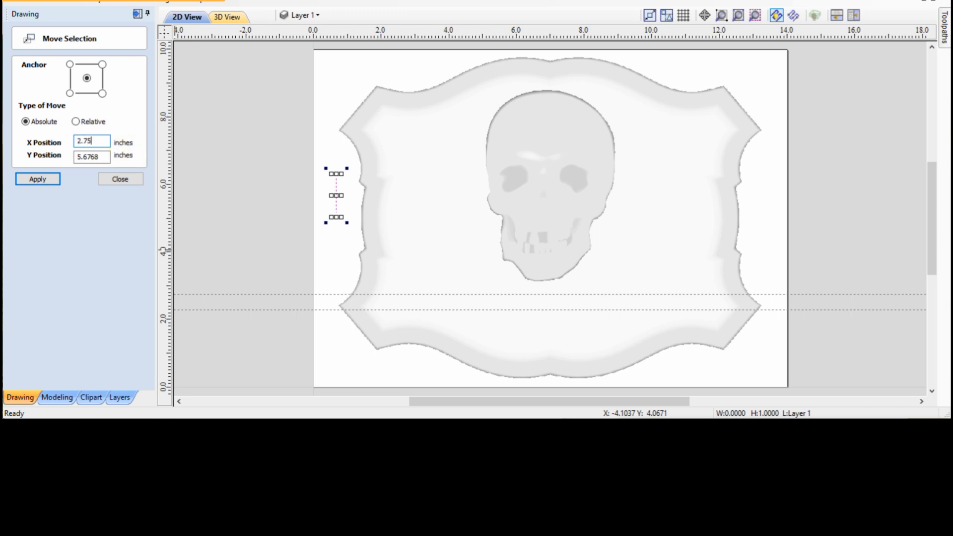
pyautogui.press('Tab')
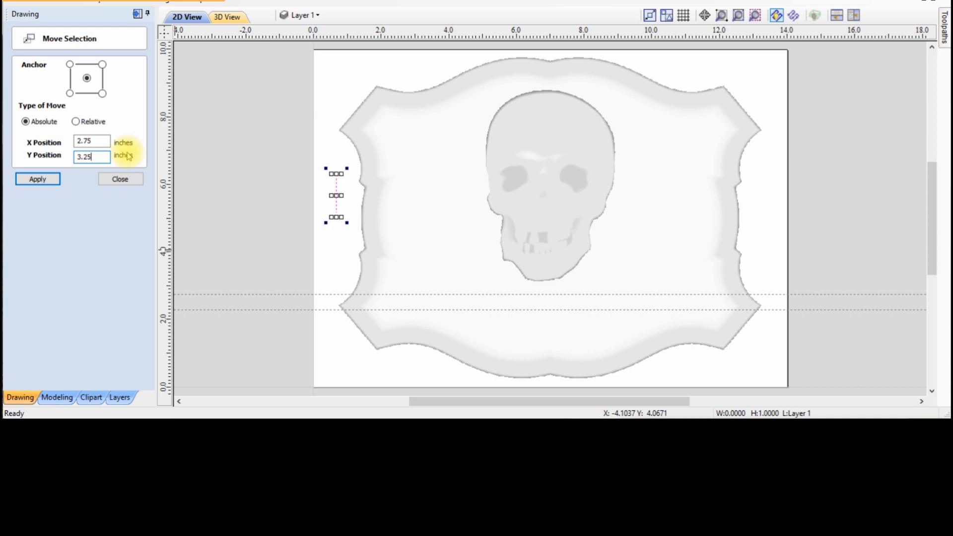
pyautogui.press('Return')
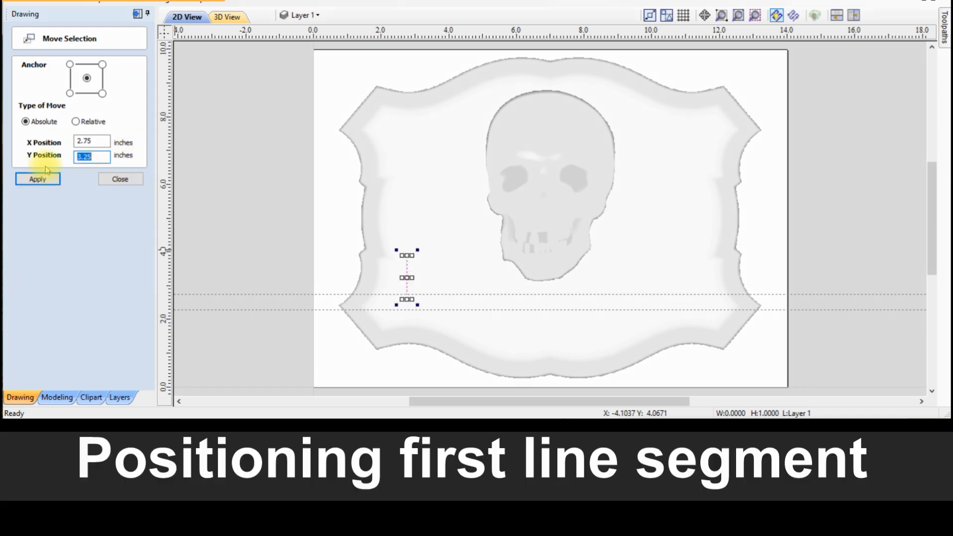
pyautogui.click(120, 182)
# Create a horizontally mirrored copy of the line segment about the job center
pyautogui.scroll(2, 414, 313)
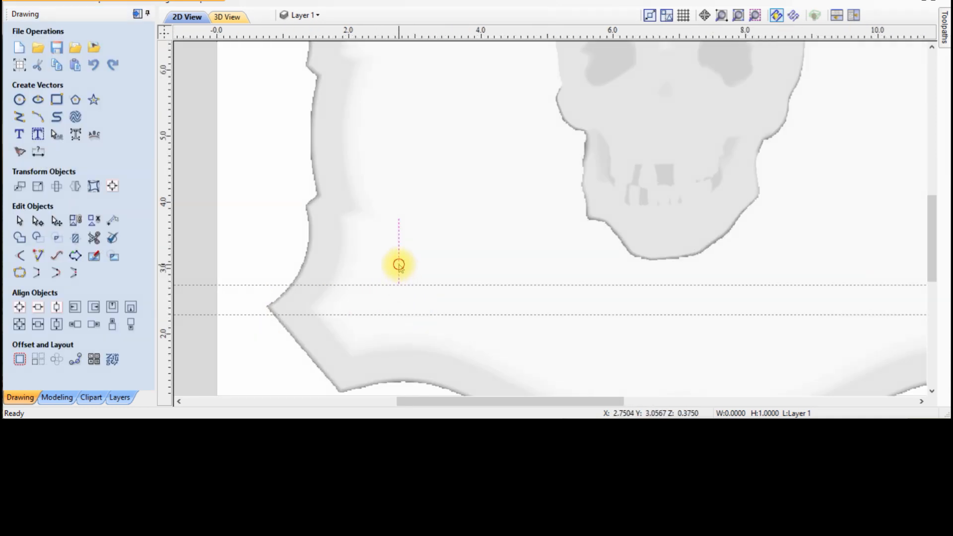
pyautogui.click(76, 187)
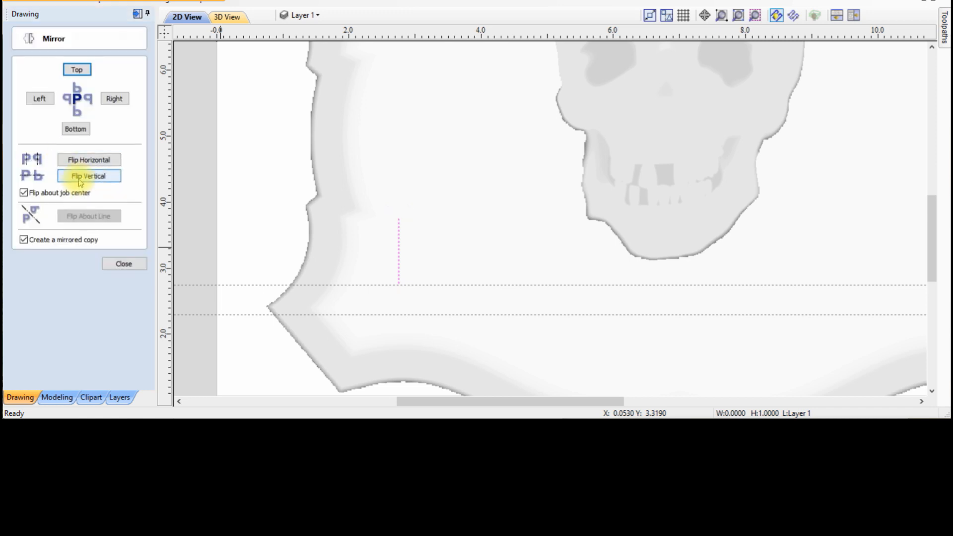
pyautogui.scroll(-3, 336, 240)
pyautogui.click(92, 159)
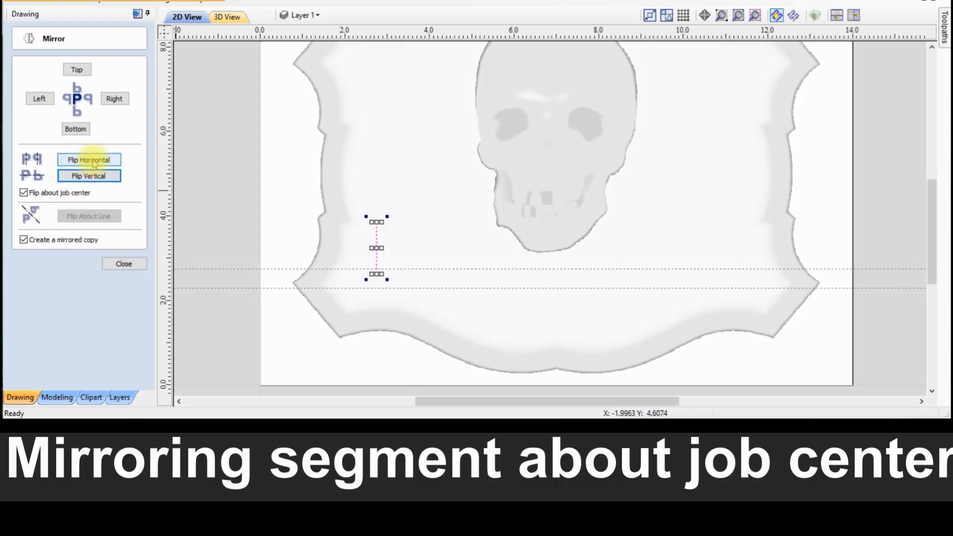
pyautogui.click(118, 264)
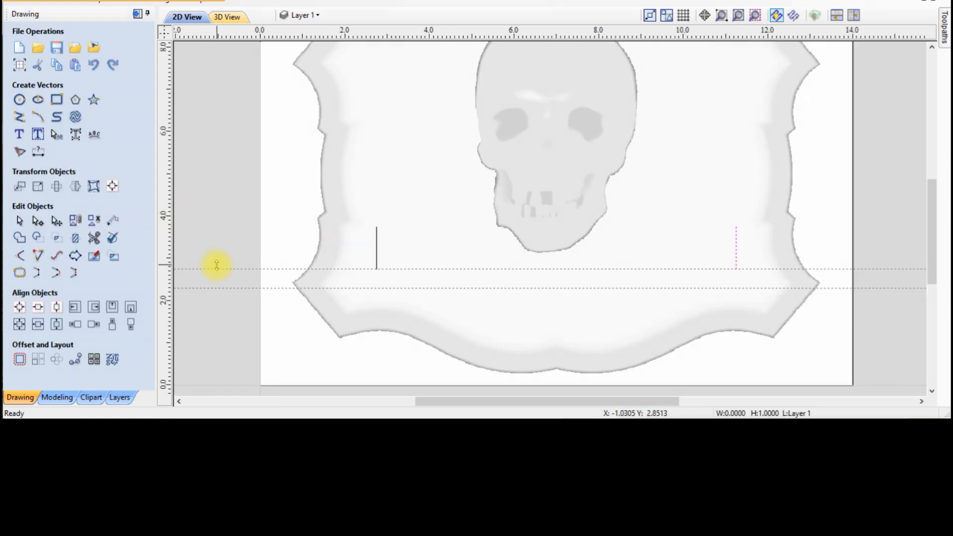
# Draw a three-point arc from X 2.75, Y 2.75 to X 11.25, Y 2.75, bowing 0.45 inches down to the lower guide
pyautogui.click(296, 229)
pyautogui.click(38, 119)
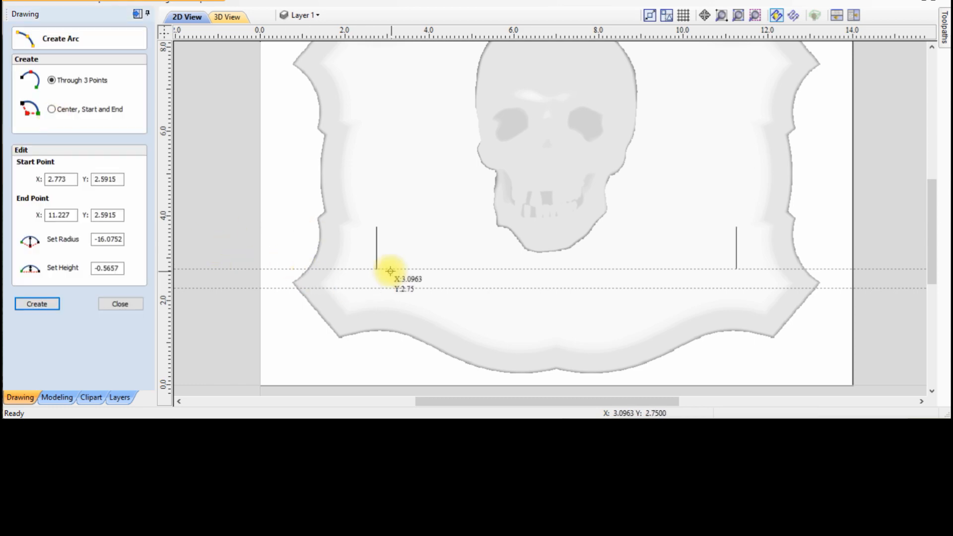
pyautogui.press('Escape')
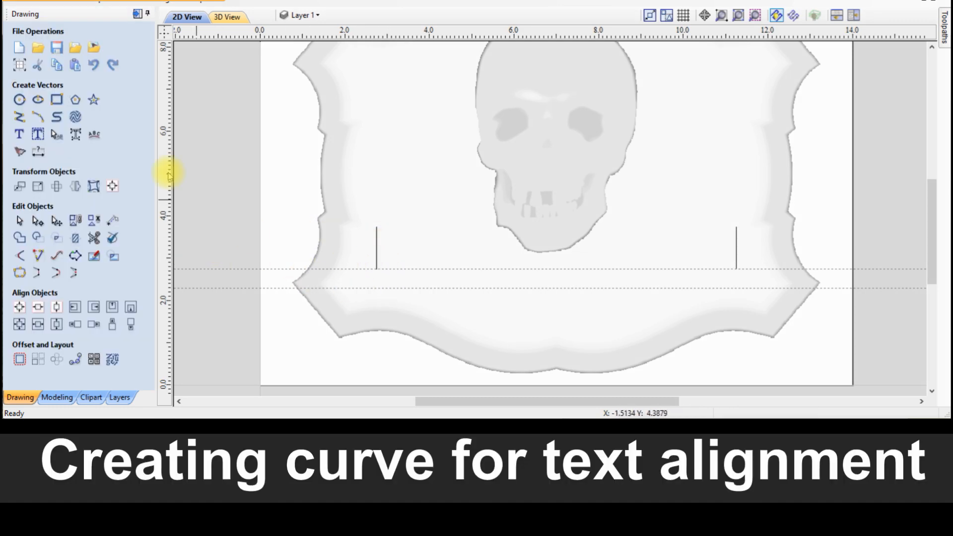
pyautogui.click(42, 121)
pyautogui.click(377, 270)
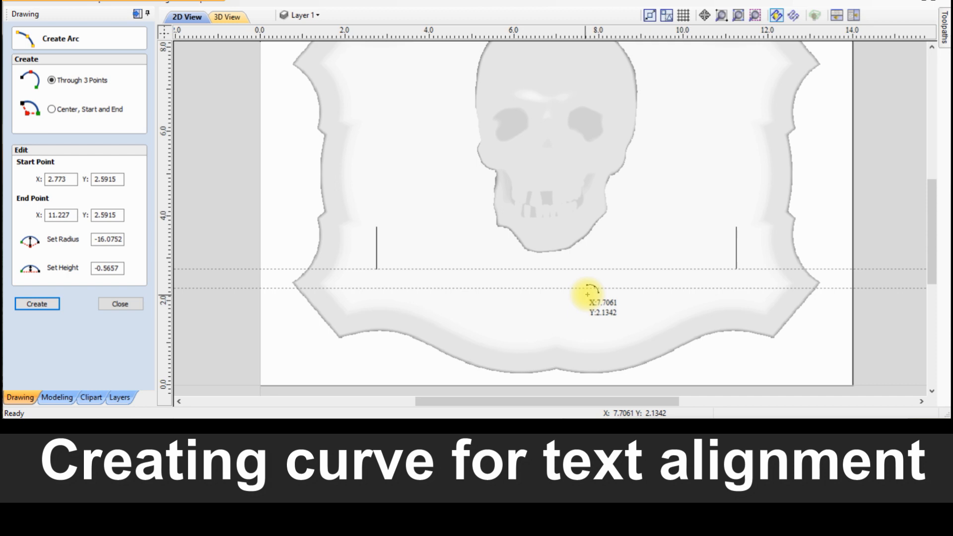
pyautogui.click(557, 287)
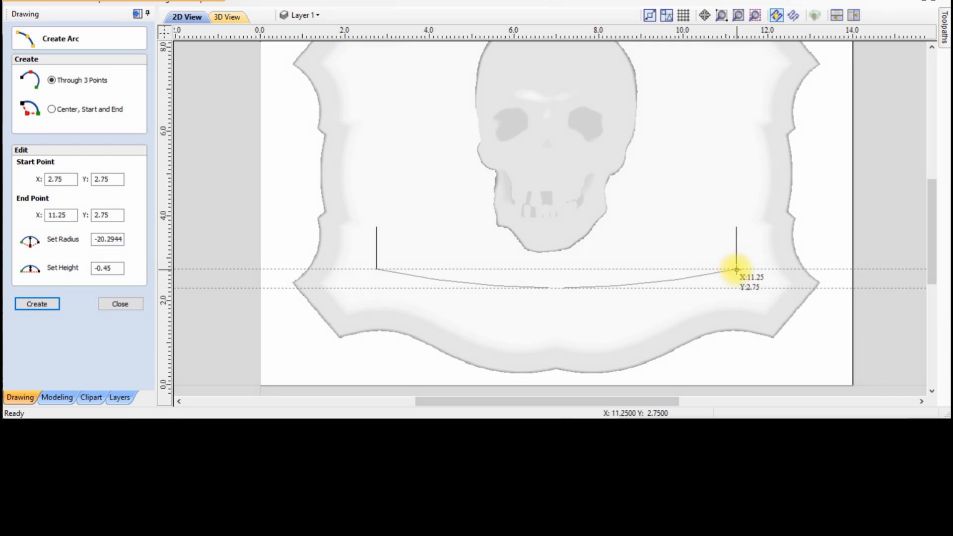
pyautogui.click(737, 269)
pyautogui.click(120, 304)
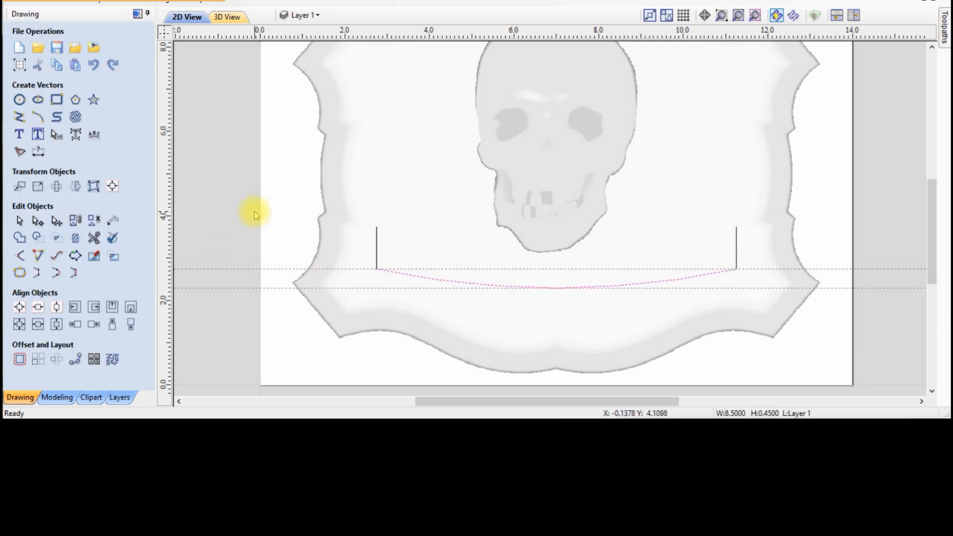
# Delete the two vertical line segments at the ends of the arc
pyautogui.click(376, 255)
pyautogui.press('Delete')
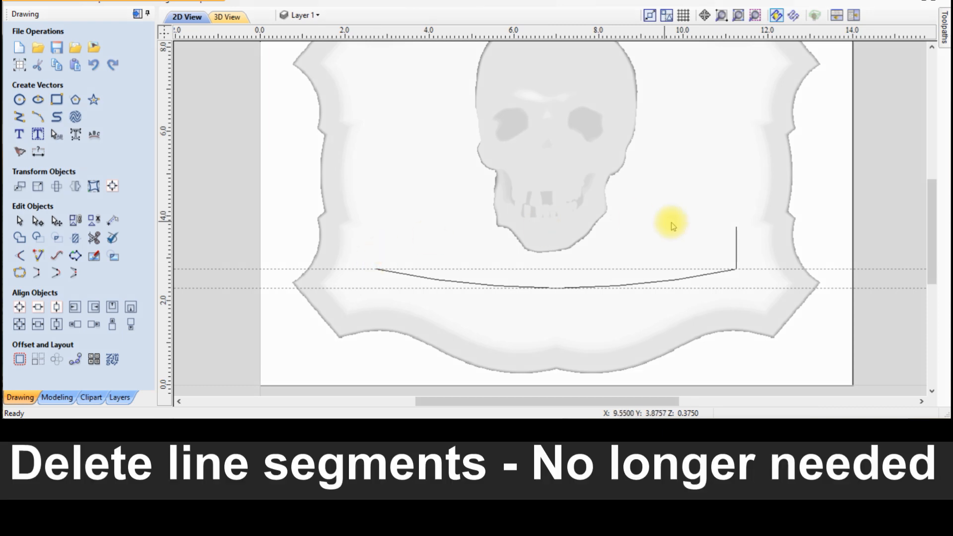
pyautogui.press('Delete')
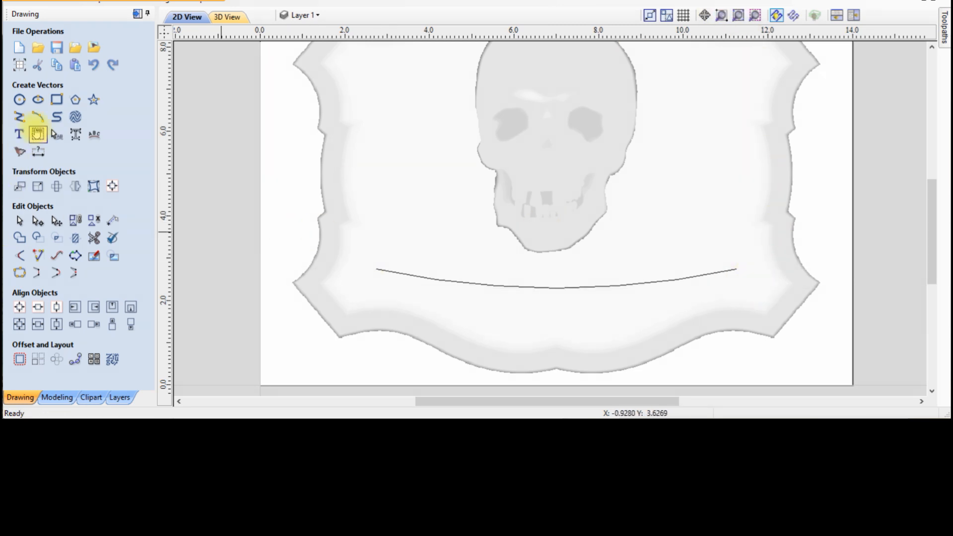
# Create the centre-aligned text WELCOME in the Cracked Johnnie font, about 1.05 inches high
pyautogui.click(19, 134)
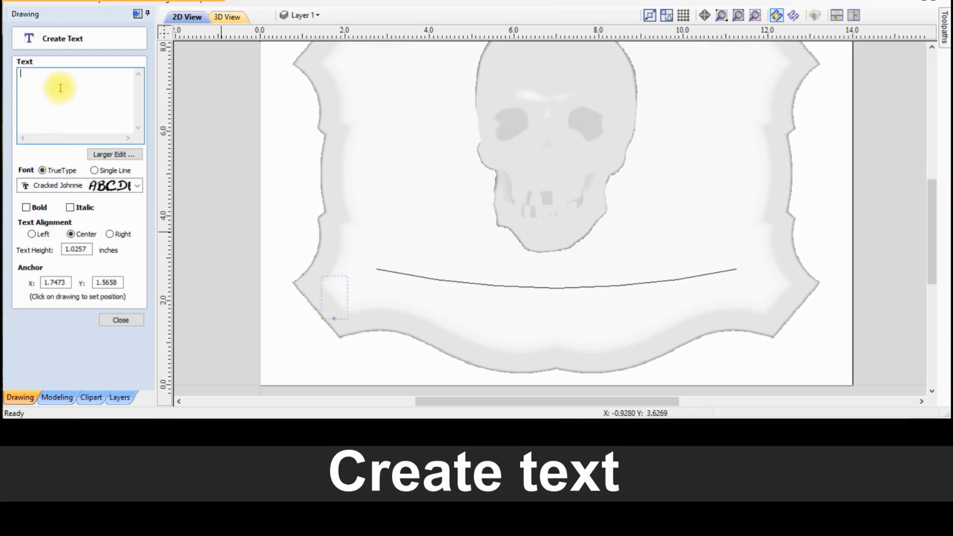
pyautogui.write('WELCOME')
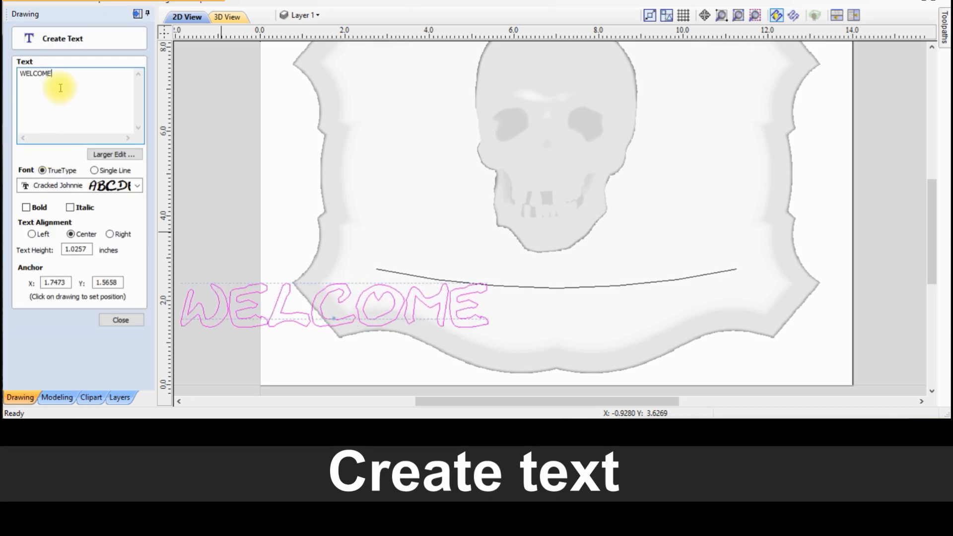
pyautogui.click(59, 184)
pyautogui.click(69, 203)
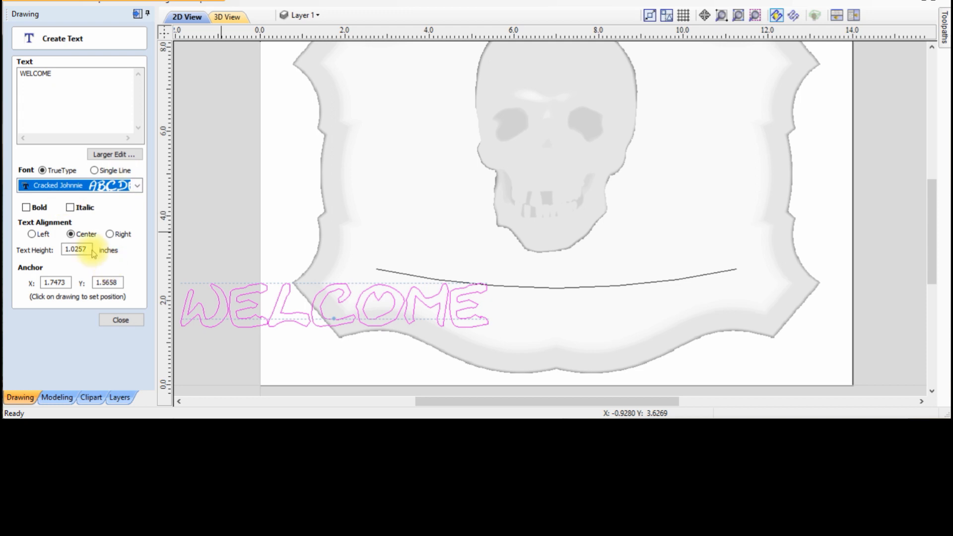
pyautogui.moveTo(88, 248); pyautogui.dragTo(77, 249)
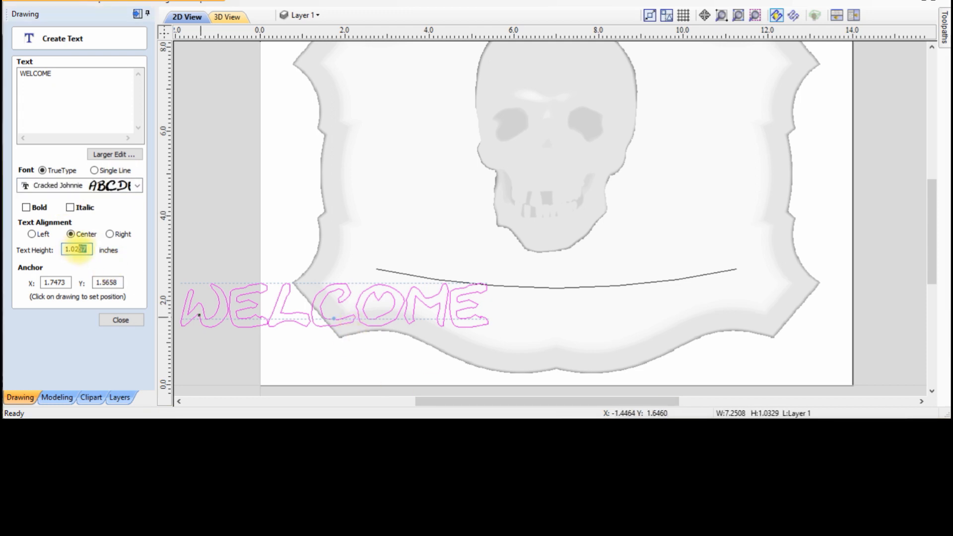
pyautogui.write('52')
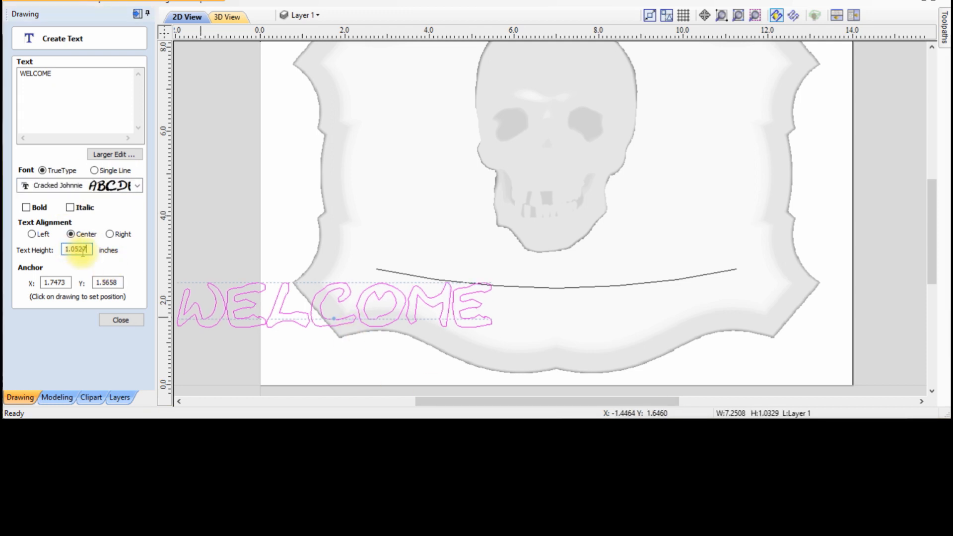
pyautogui.click(122, 321)
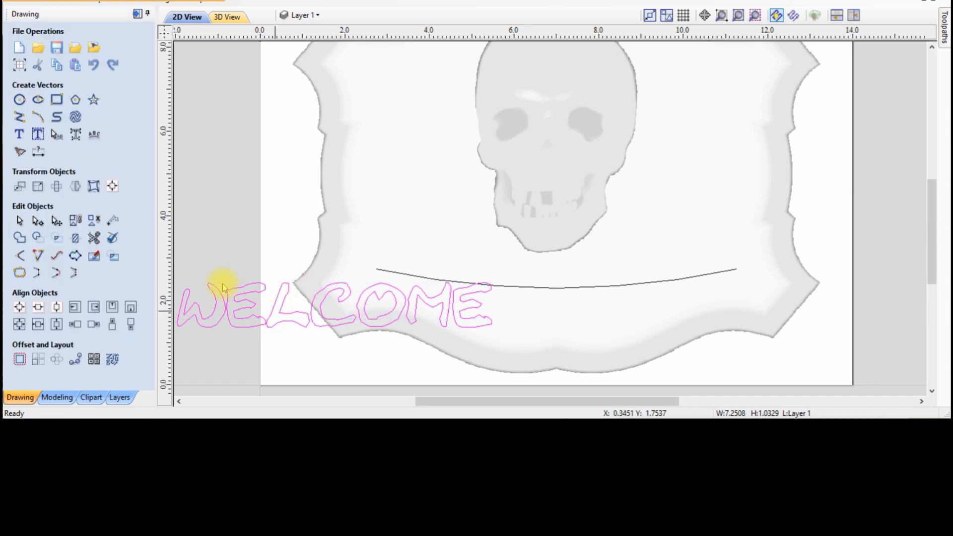
# Widen the letter spacing of WELCOME to about the arc's width and centre the text horizontally in the material
pyautogui.click(56, 134)
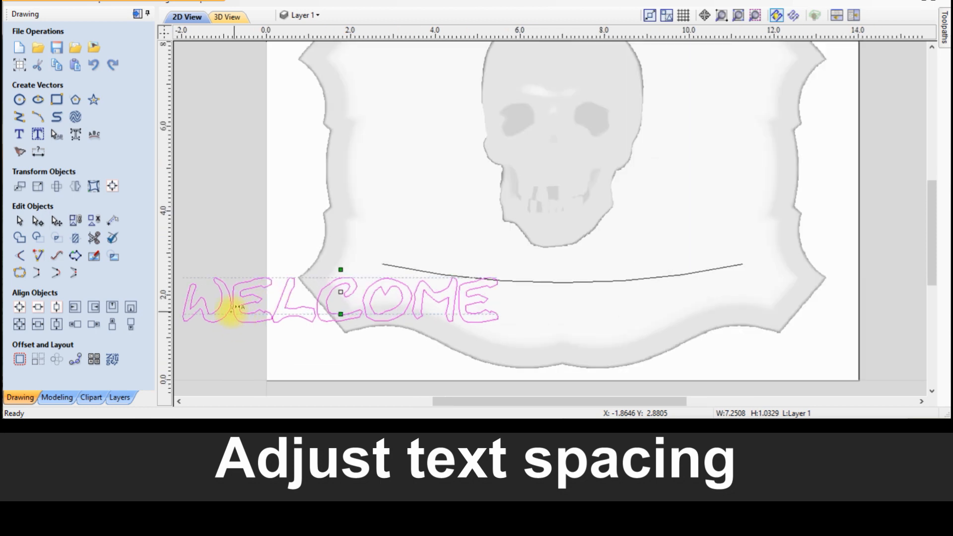
pyautogui.moveTo(232, 309); pyautogui.dragTo(483, 298)
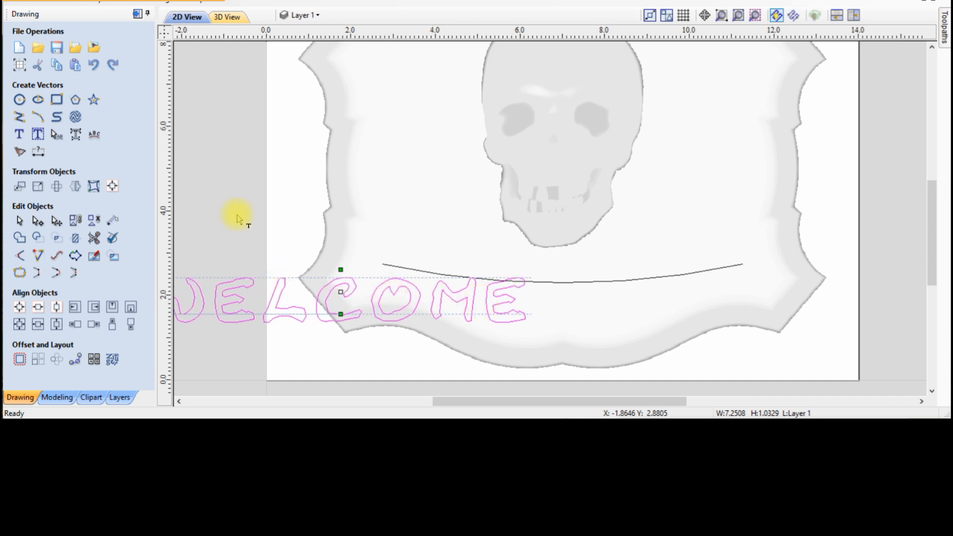
pyautogui.click(113, 187)
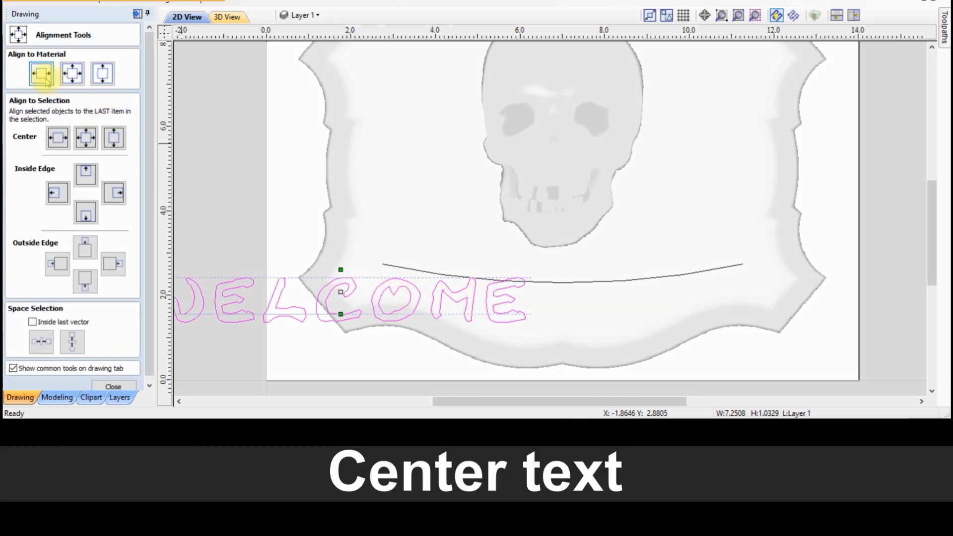
pyautogui.click(41, 74)
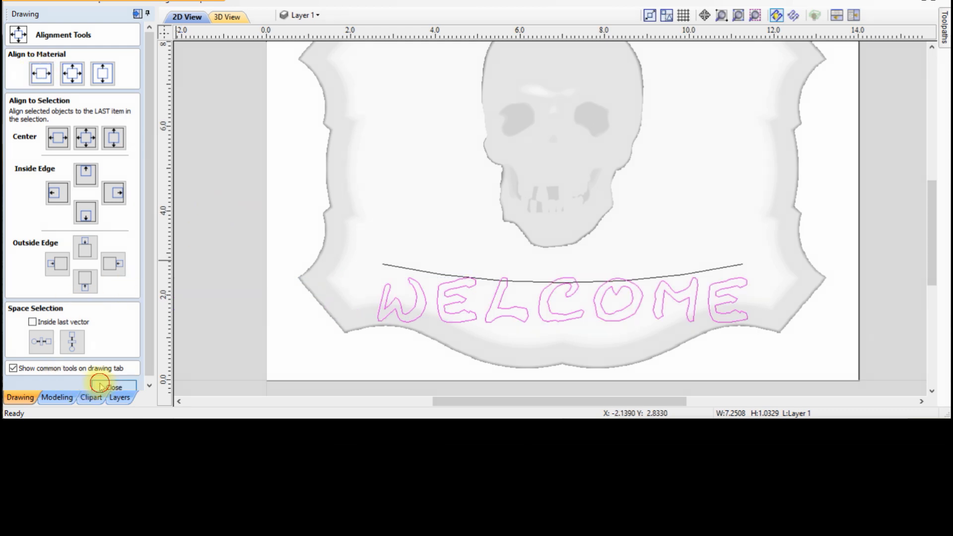
pyautogui.click(99, 386)
# Wrap WELCOME onto the arc, placed above the curve, scaled to fill it, middle-aligned and with letters kept vertical
pyautogui.click(405, 268)
pyautogui.keyDown('shift'); pyautogui.click(400, 317); pyautogui.keyUp('shift')
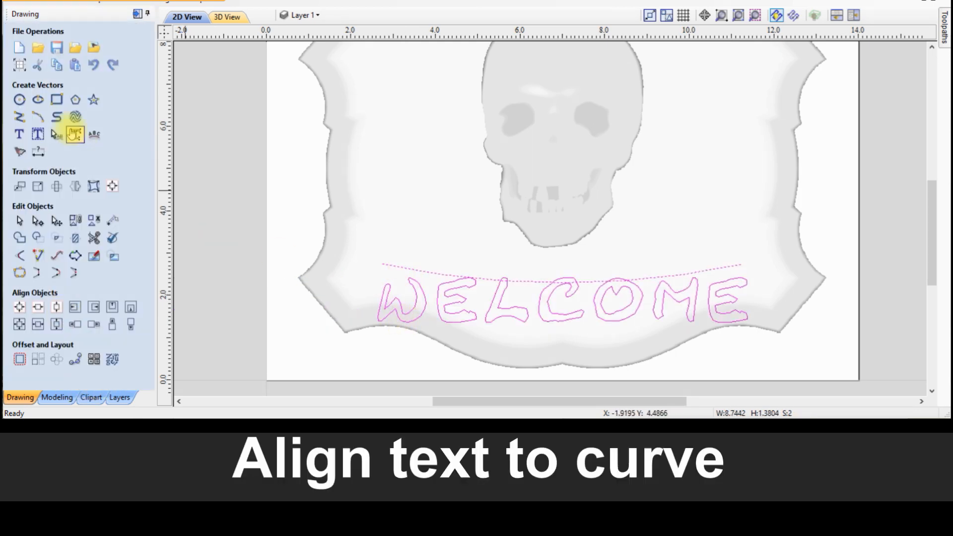
pyautogui.click(96, 135)
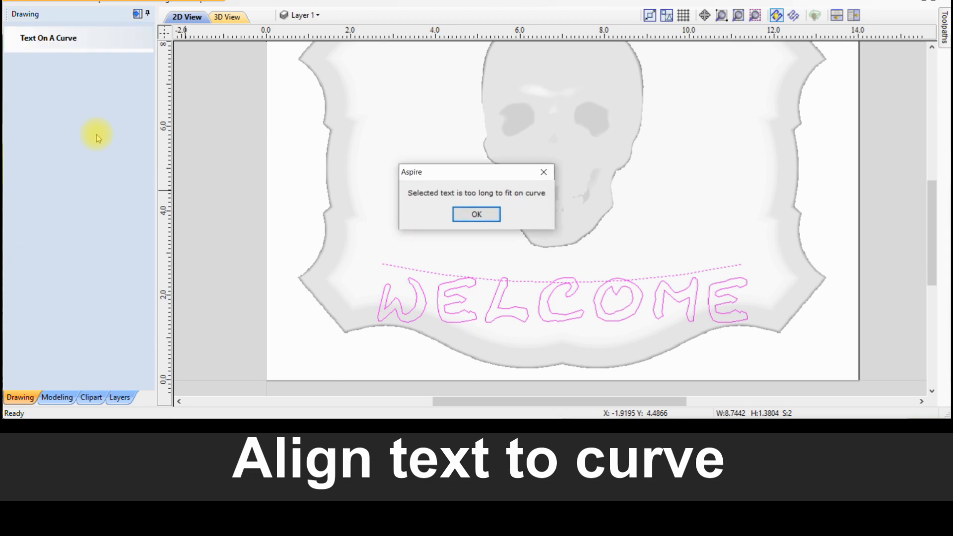
pyautogui.click(468, 220)
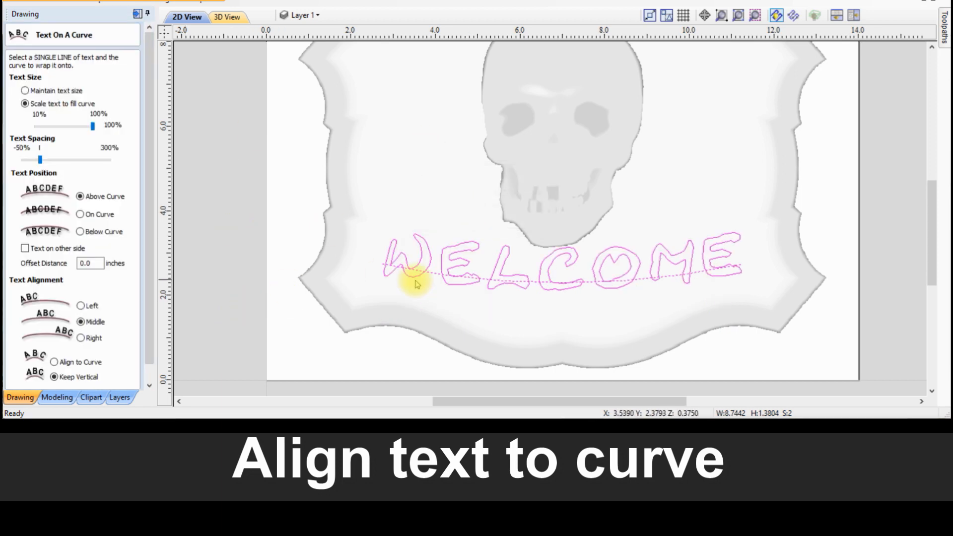
pyautogui.scroll(-2, 124, 357)
pyautogui.click(121, 377)
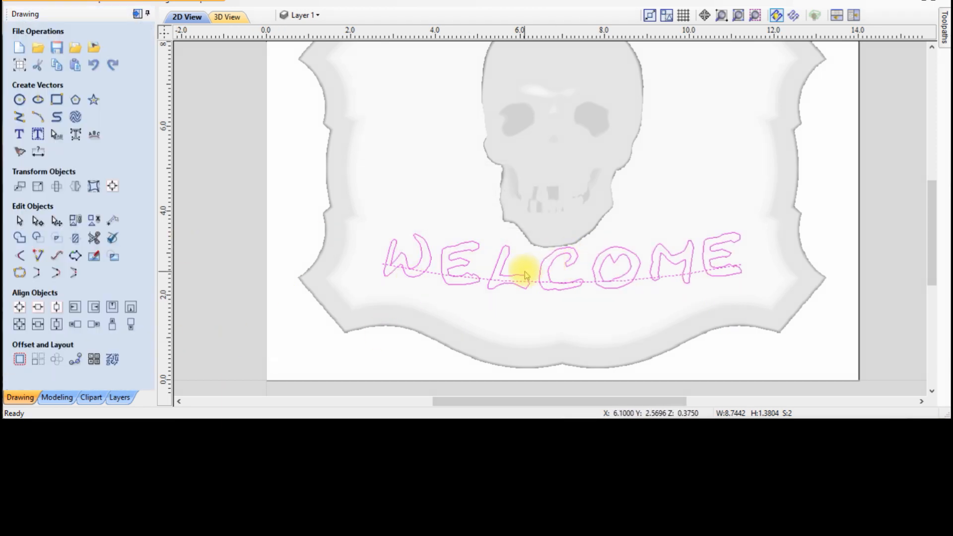
# Nudge the curved WELCOME text slightly down away from the skull's chin and delete the arc
pyautogui.click(313, 215)
pyautogui.click(430, 255)
pyautogui.press('Down')
pyautogui.press('Down')
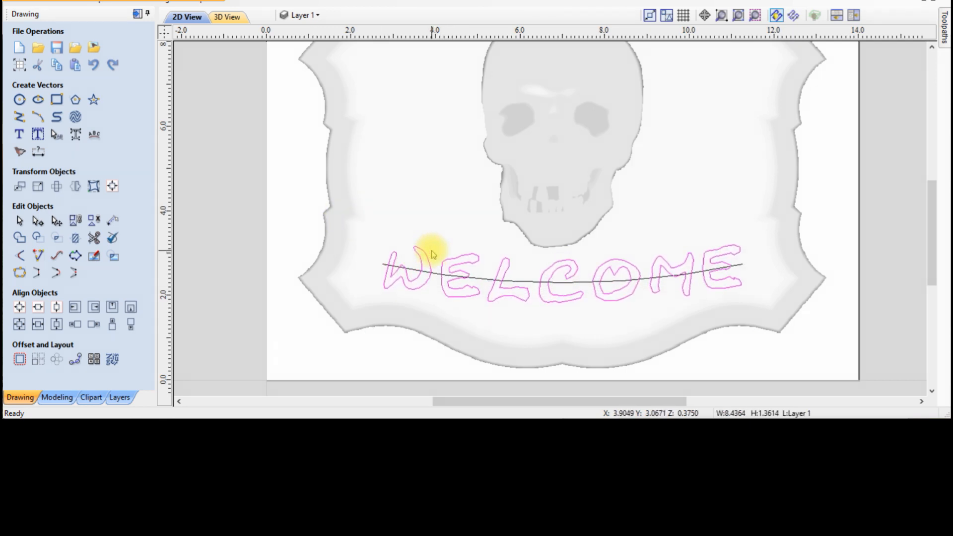
pyautogui.click(436, 275)
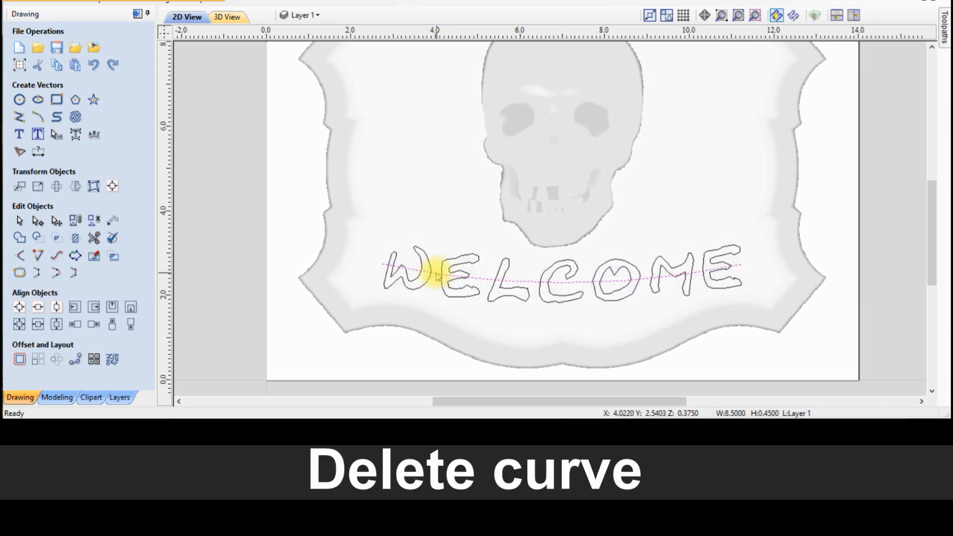
pyautogui.press('Delete')
# Set the combine mode of the Panel90-i component to Merge
pyautogui.click(67, 395)
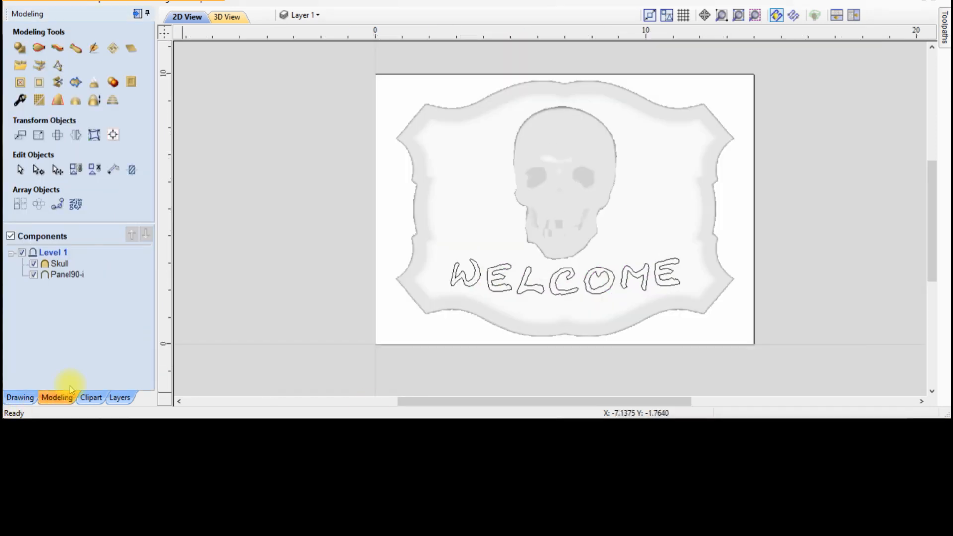
pyautogui.click(66, 274)
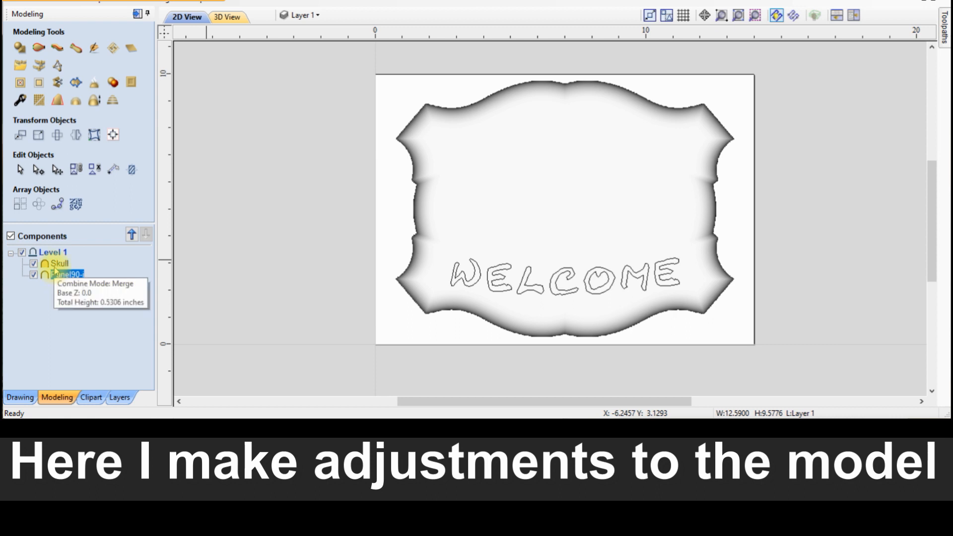
pyautogui.rightClick(73, 276)
pyautogui.moveTo(149, 283)
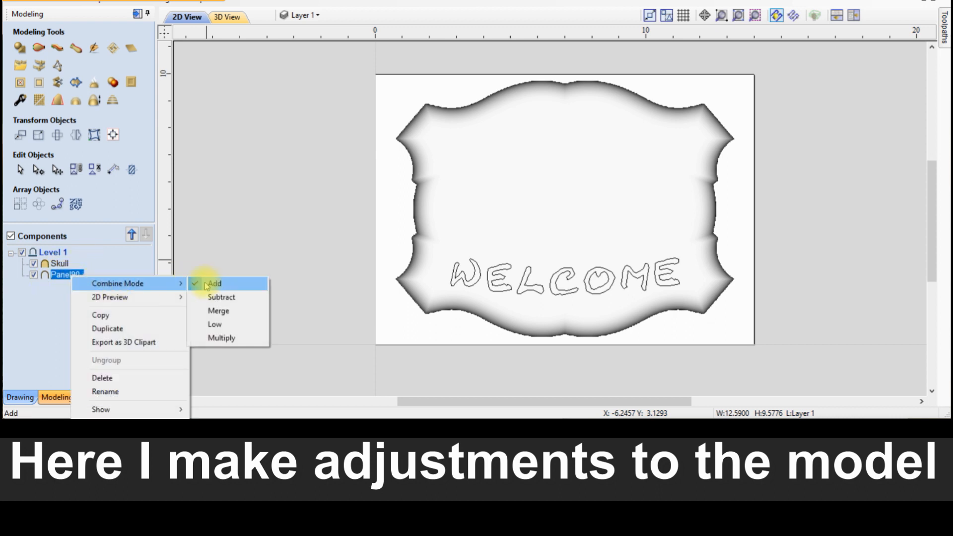
pyautogui.click(218, 310)
# Set the combine mode of the Skull component to Add
pyautogui.rightClick(59, 264)
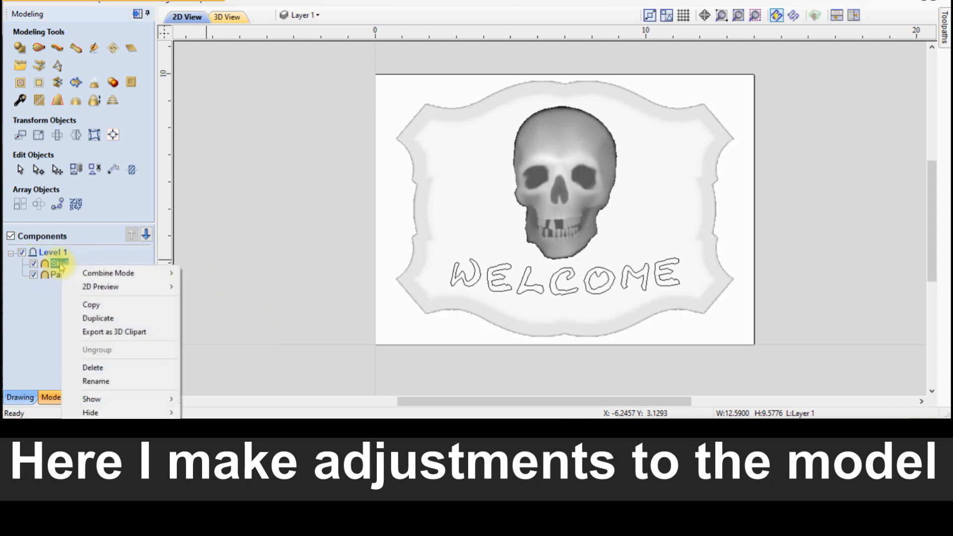
pyautogui.moveTo(99, 270)
pyautogui.click(206, 270)
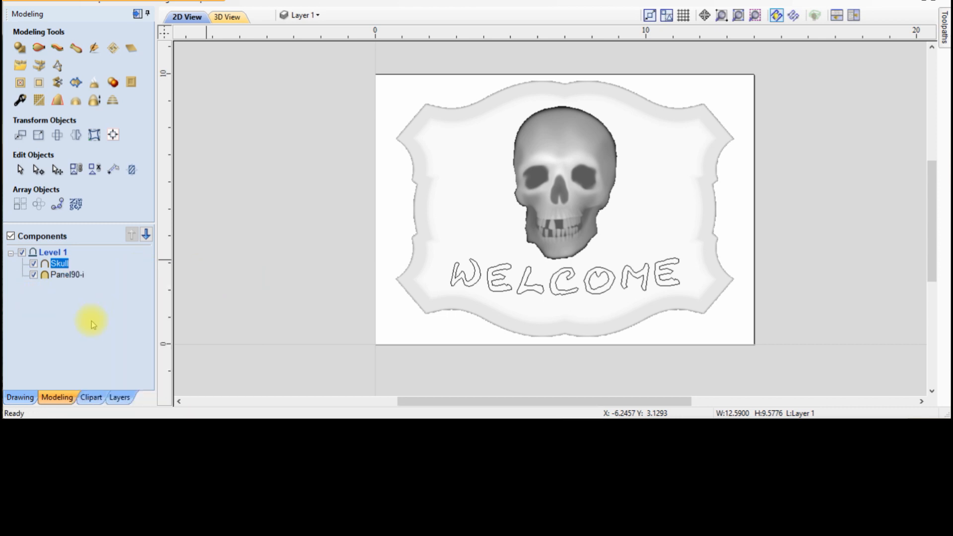
# Set the Panel90-i component's shape height to 0.3 inches and its base height to 0.2 inches, and check the model in 3D
pyautogui.click(59, 276)
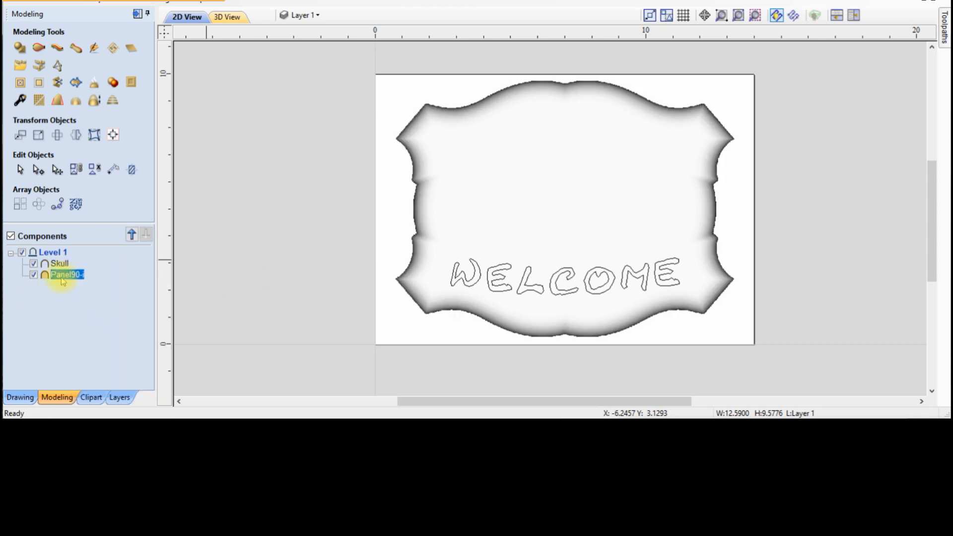
pyautogui.doubleClick(63, 276)
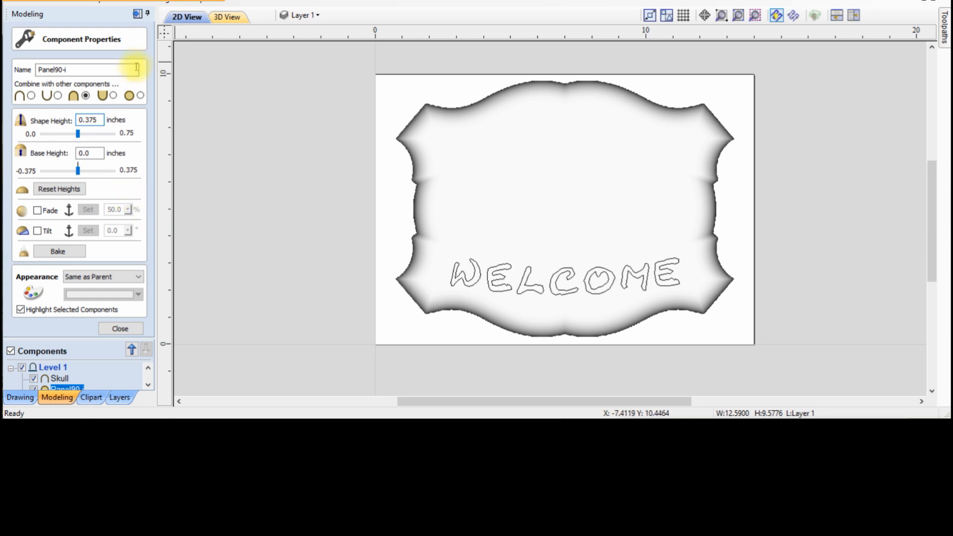
pyautogui.click(102, 120)
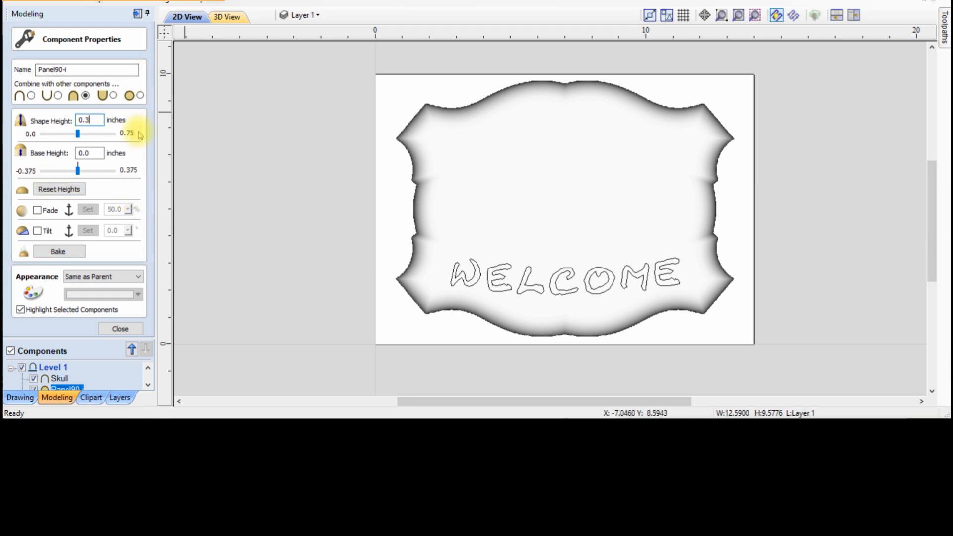
pyautogui.press('Return')
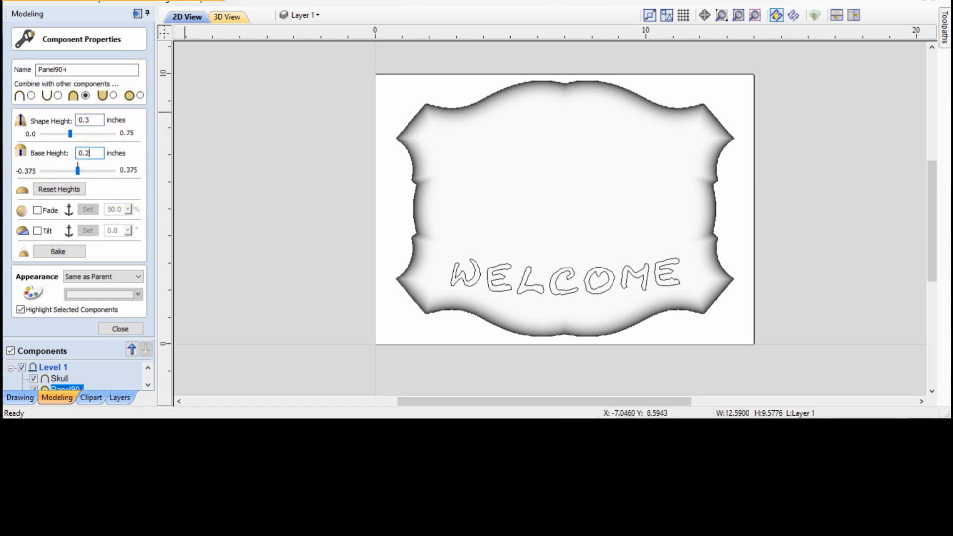
pyautogui.click(95, 153)
pyautogui.write('0.2')
pyautogui.press('Return')
pyautogui.click(119, 329)
pyautogui.click(224, 18)
pyautogui.click(185, 17)
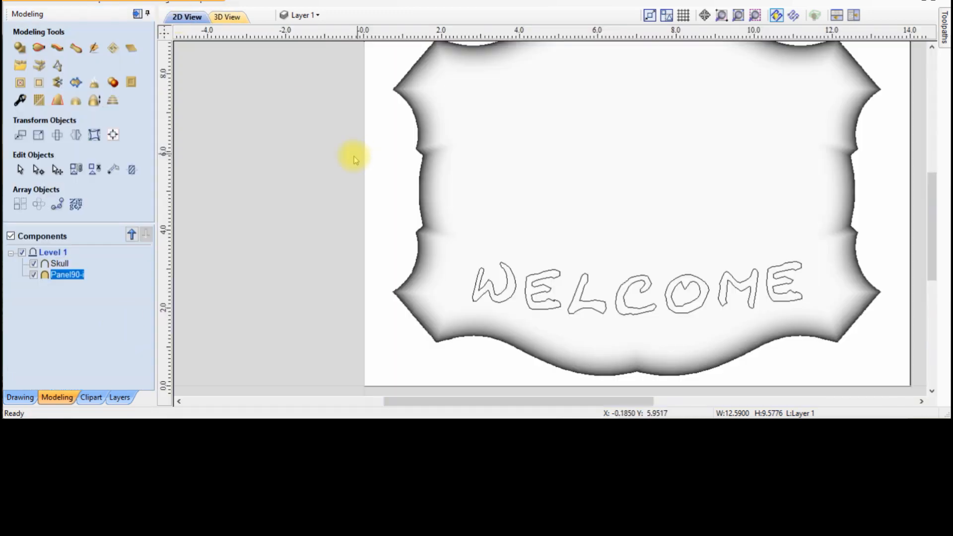
# Set the Skull component's shape height to 0.24 inches and check the model in 3D
pyautogui.click(600, 181)
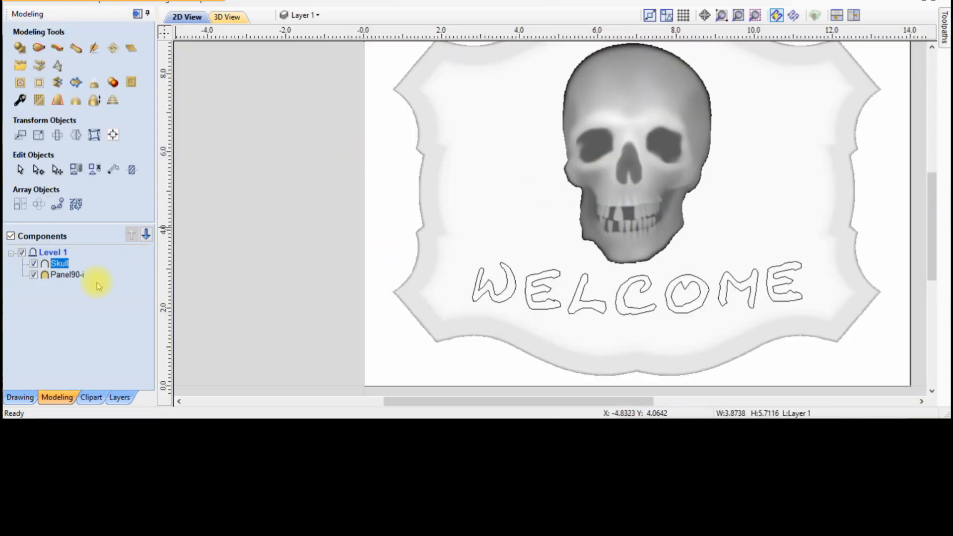
pyautogui.doubleClick(59, 263)
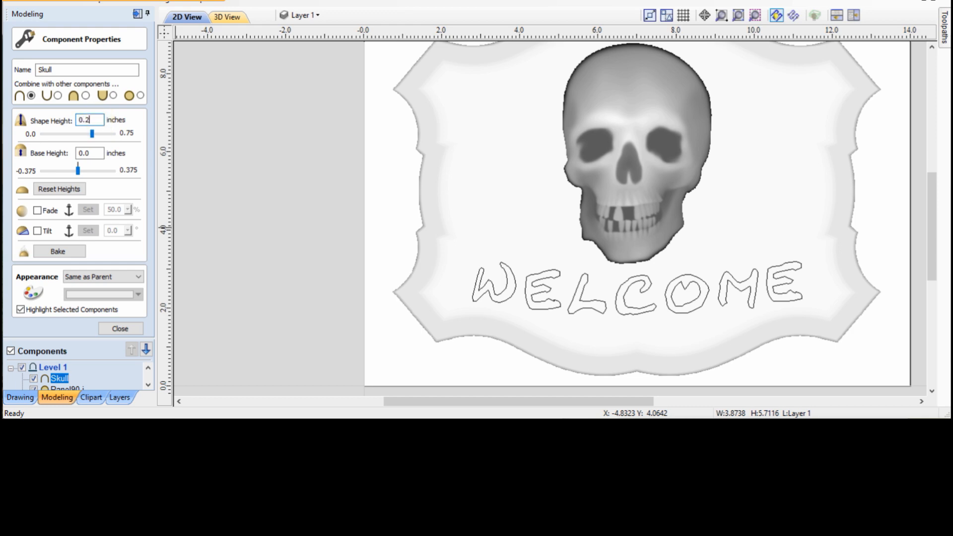
pyautogui.press('Tab')
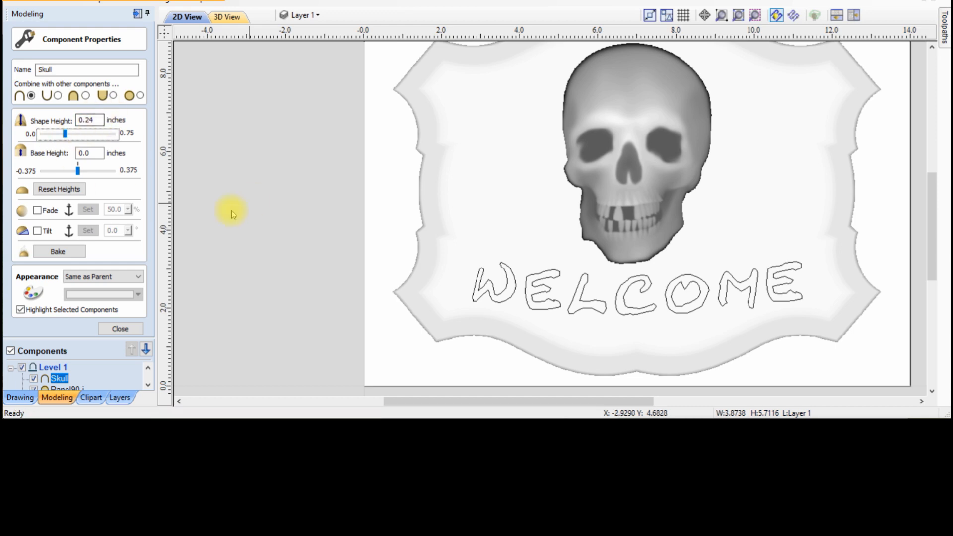
pyautogui.click(228, 18)
pyautogui.moveTo(257, 64); pyautogui.dragTo(600, 109)
pyautogui.click(185, 17)
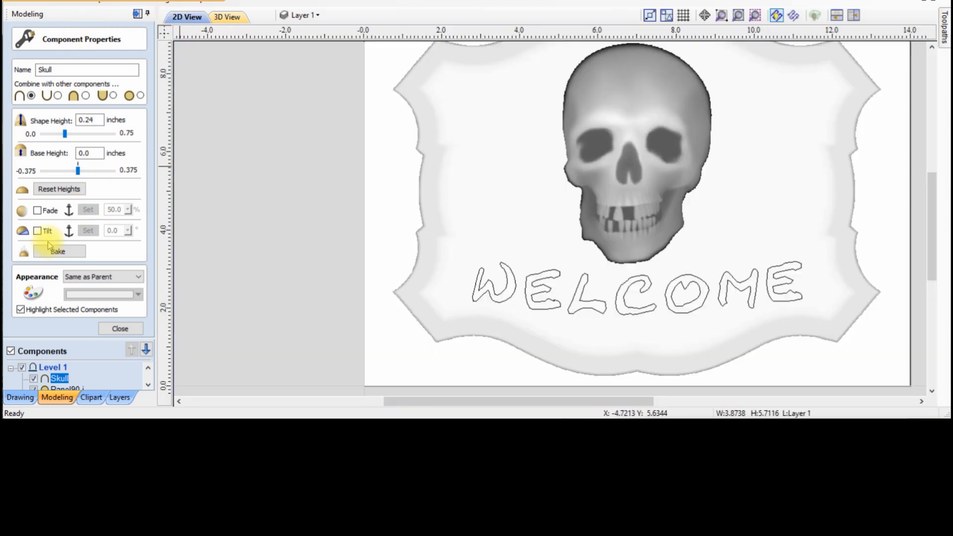
pyautogui.click(120, 329)
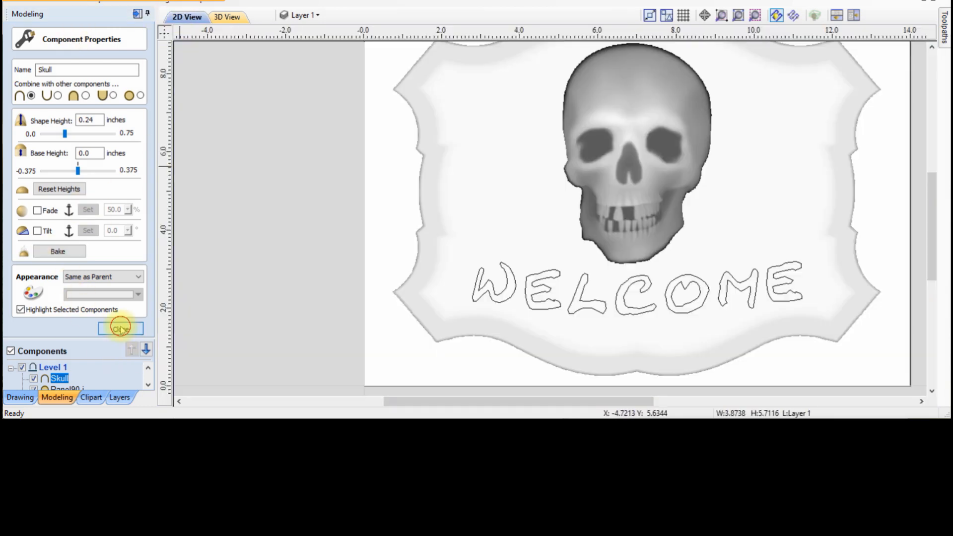
# Create a rounded 3D shape from the WELCOME text with a 41.4 angle, 0.1395-inch base height and no height limit, and preview it in 3D
pyautogui.click(490, 298)
pyautogui.click(20, 48)
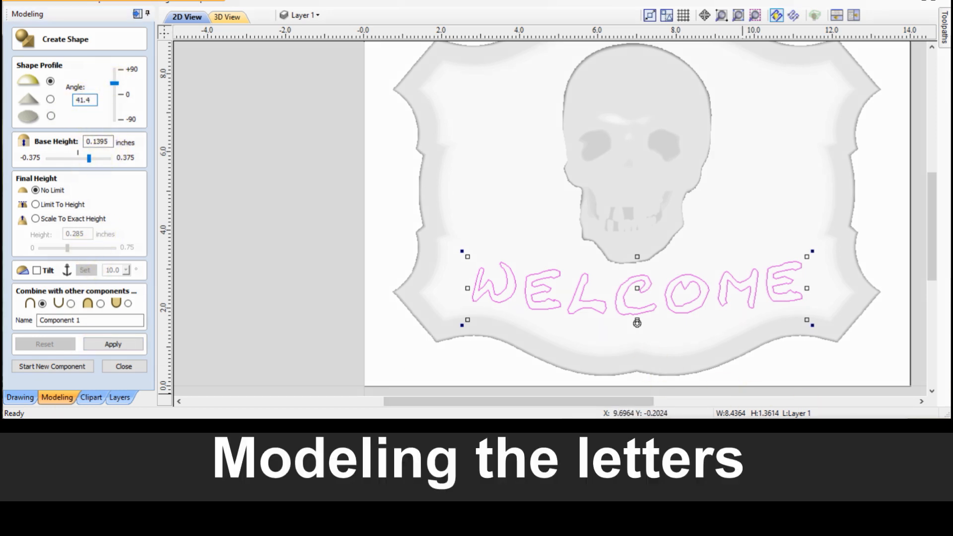
pyautogui.click(122, 345)
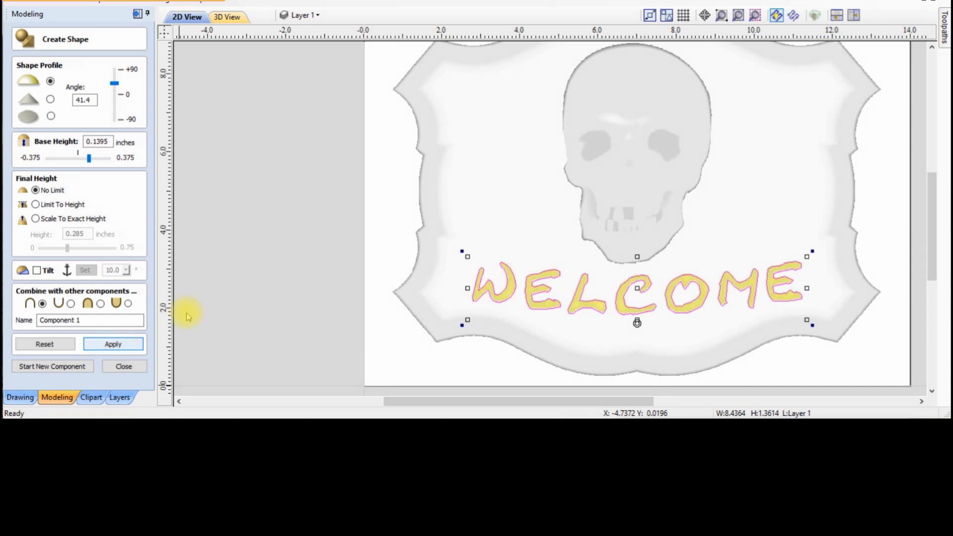
pyautogui.click(230, 19)
pyautogui.click(185, 17)
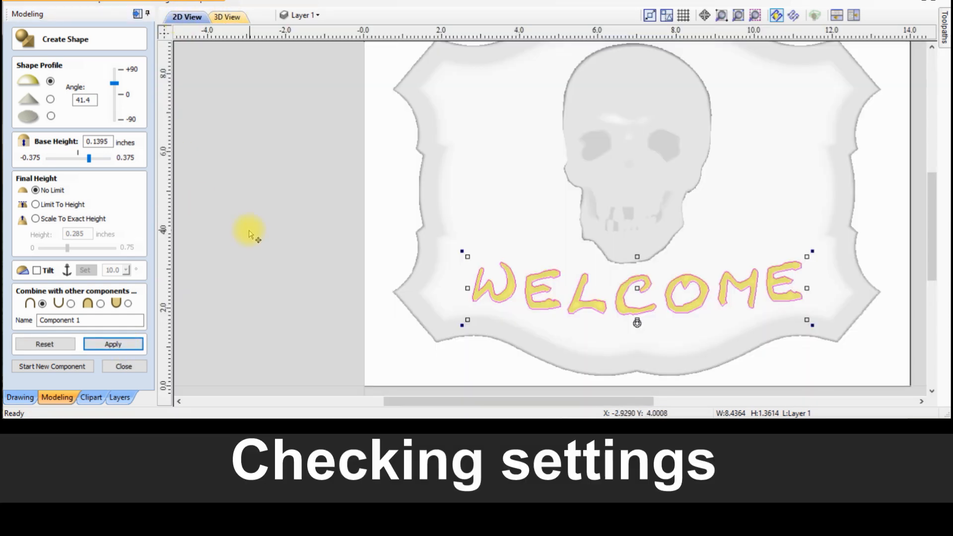
# Name the lettering component Welcome and apply the change to the shape
pyautogui.moveTo(80, 323); pyautogui.dragTo(19, 316)
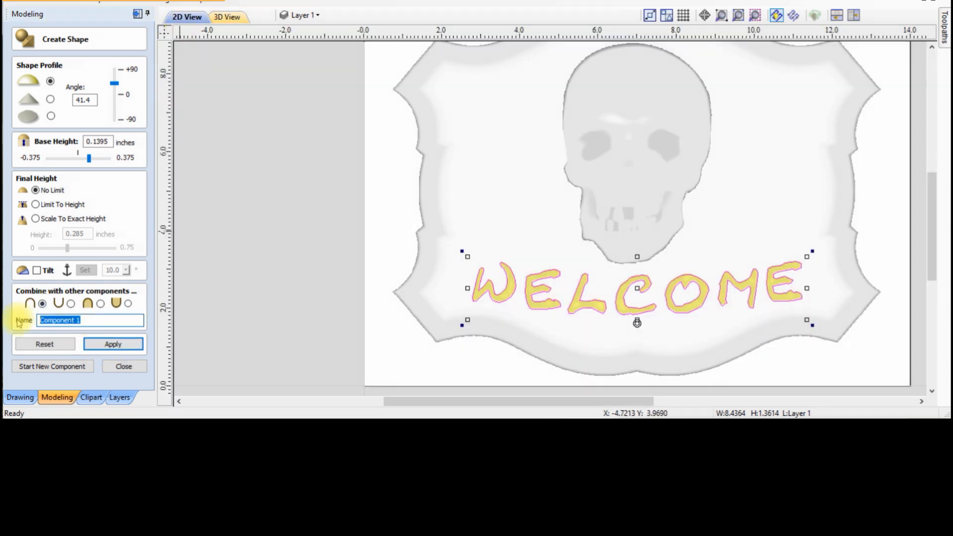
pyautogui.write('Welcome')
pyautogui.click(113, 344)
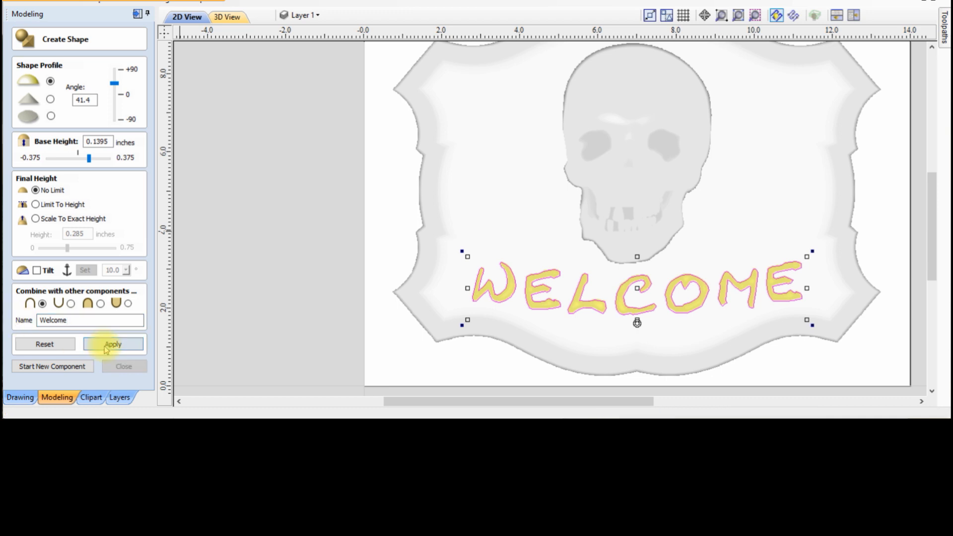
pyautogui.click(118, 366)
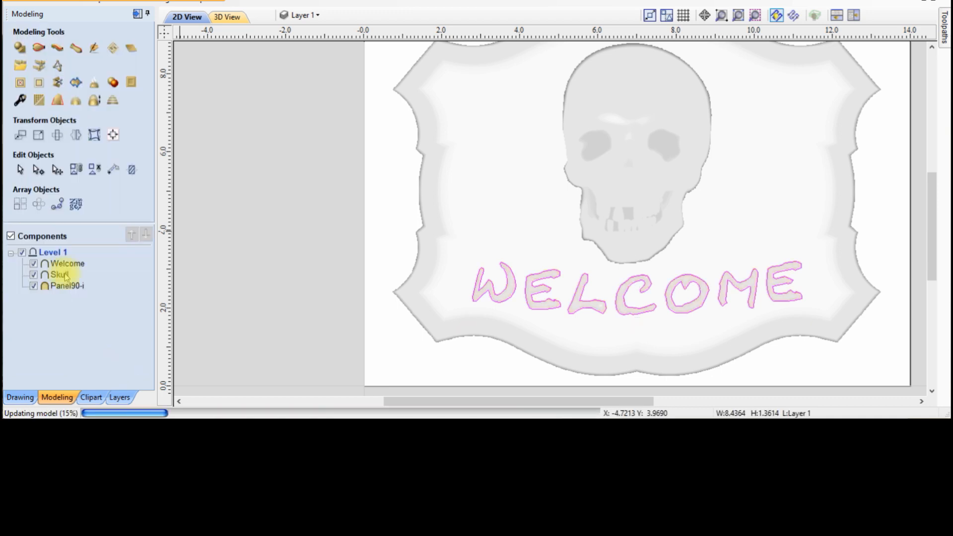
# Set the Welcome component's shape height to 0.24 inches and inspect the sign in 3D
pyautogui.doubleClick(63, 264)
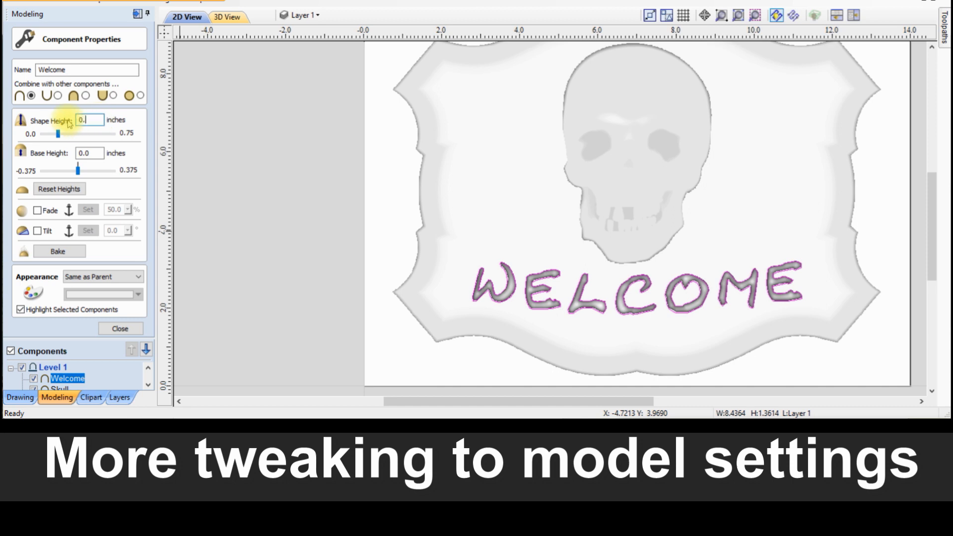
pyautogui.moveTo(57, 133); pyautogui.dragTo(65, 134)
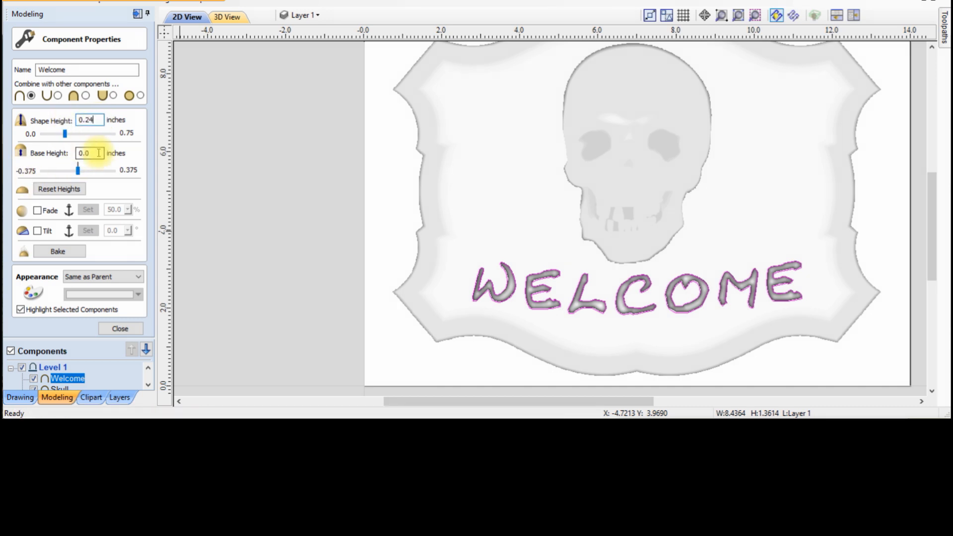
pyautogui.click(120, 327)
pyautogui.click(225, 17)
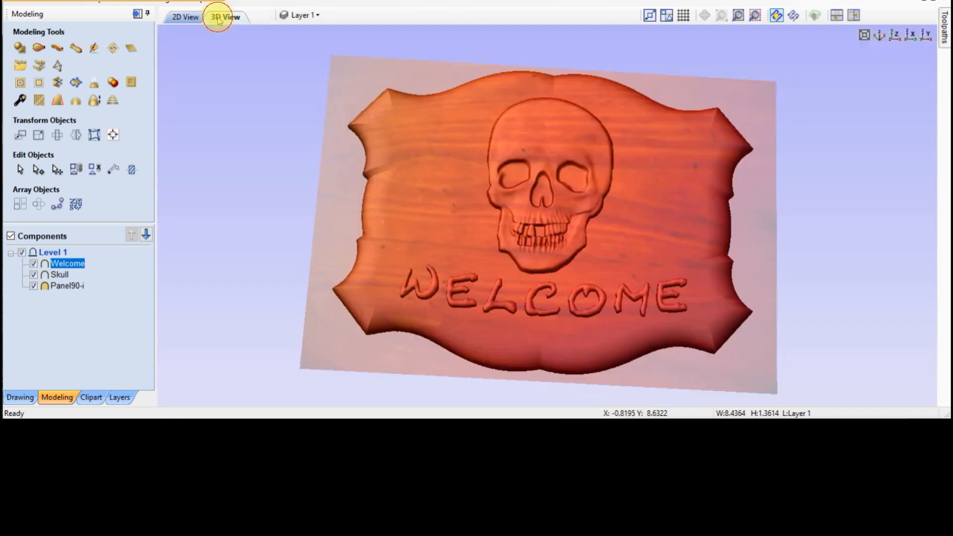
pyautogui.moveTo(440, 186); pyautogui.dragTo(422, 292)
pyautogui.click(59, 275)
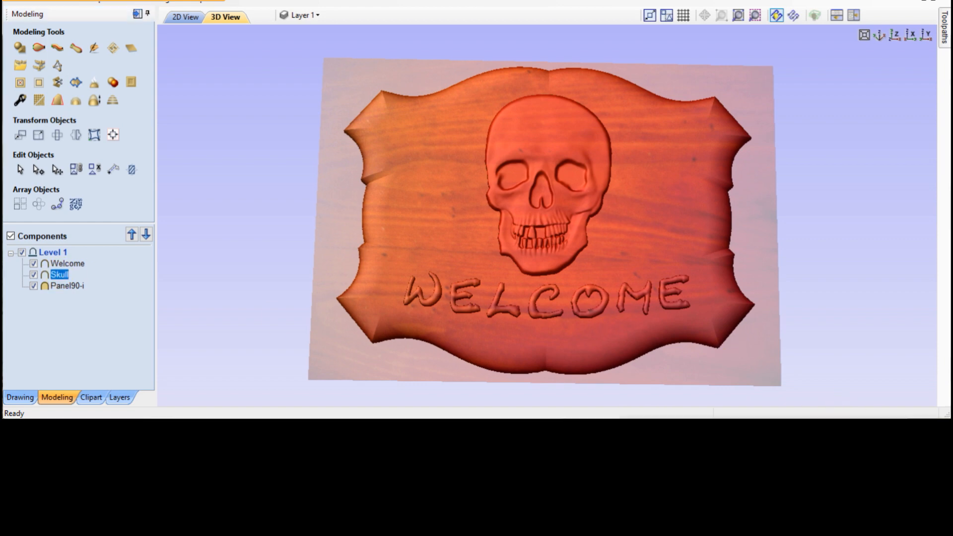
# Draw a hanging-hole circle 0.35 inches in diameter above the skull, centred at X 7.0, Y 9.2224
pyautogui.click(182, 16)
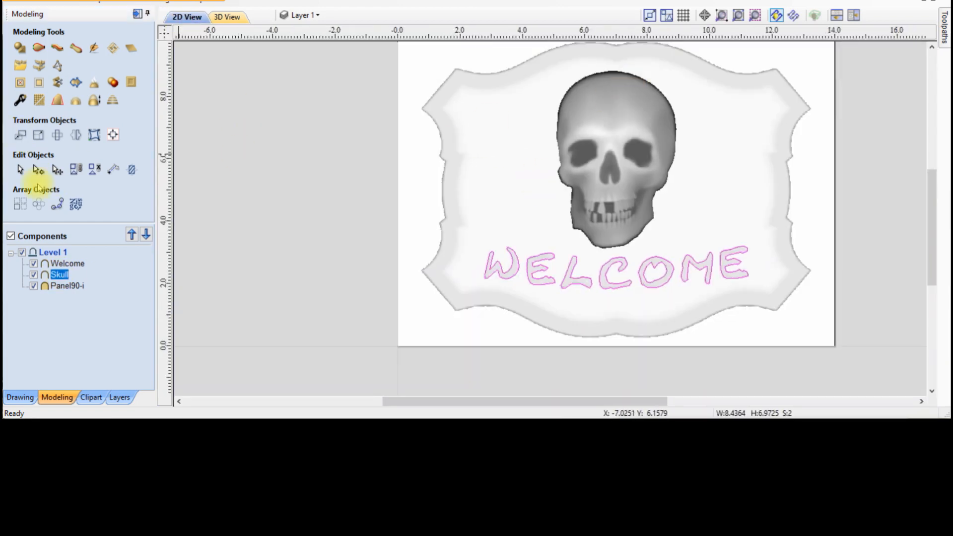
pyautogui.click(29, 398)
pyautogui.click(16, 97)
pyautogui.click(69, 126)
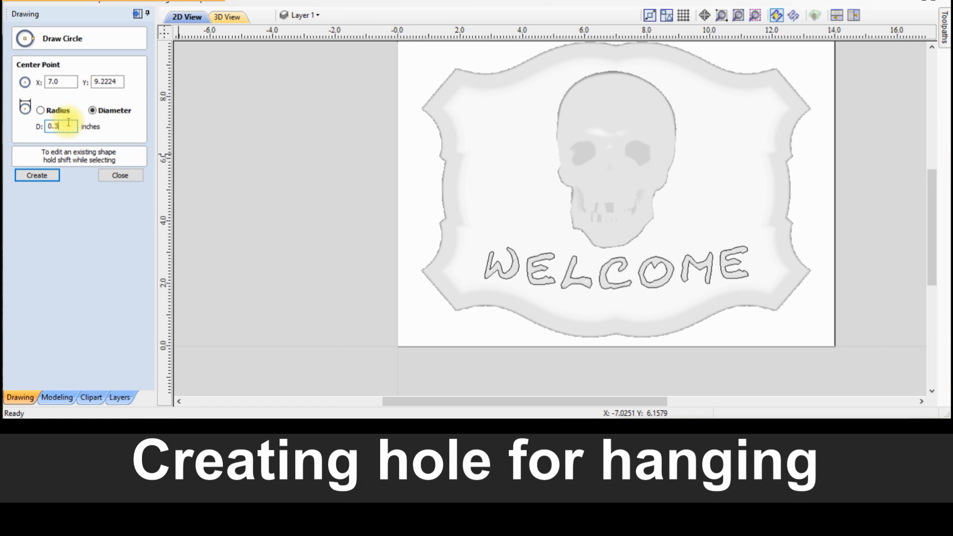
pyautogui.write('0')
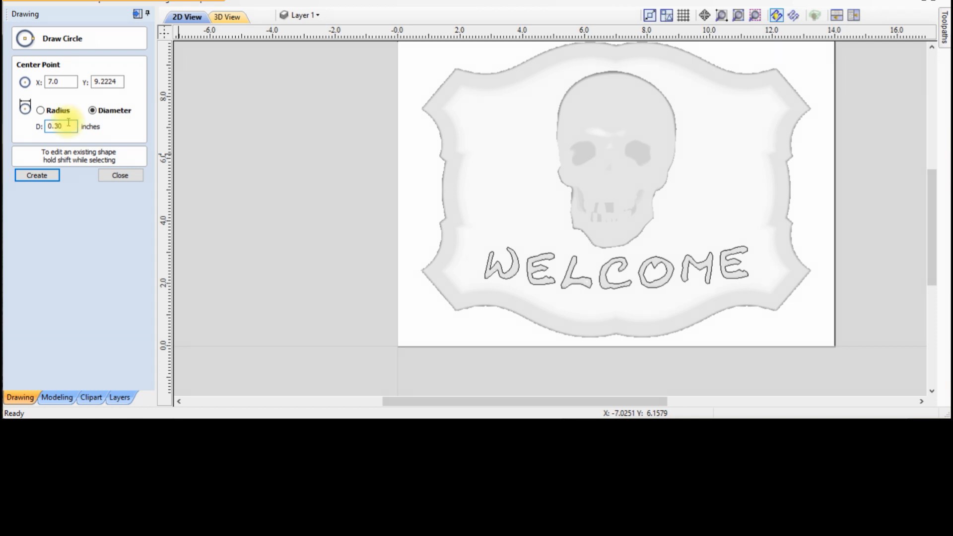
pyautogui.click(35, 176)
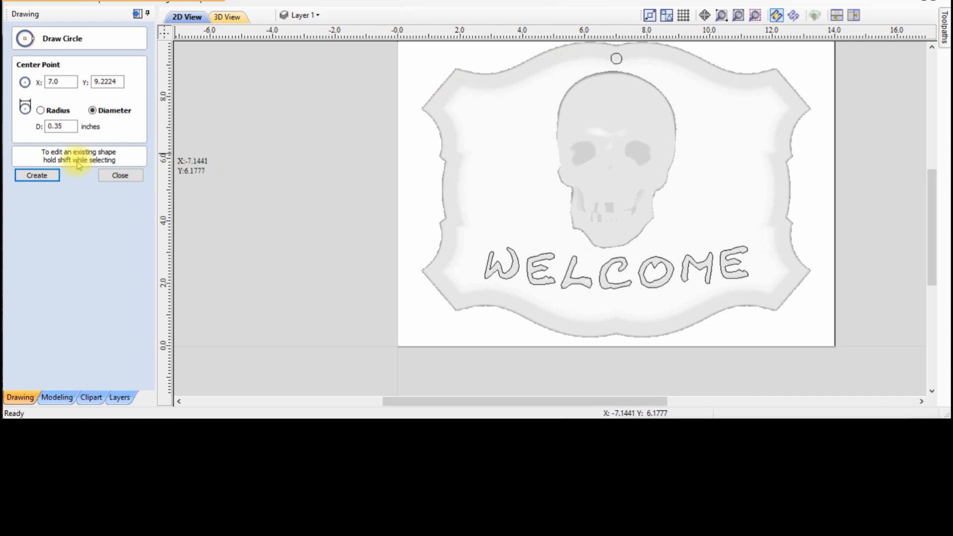
pyautogui.click(120, 175)
# Centre the hanging-hole circle horizontally in the material
pyautogui.scroll(2, 631, 45)
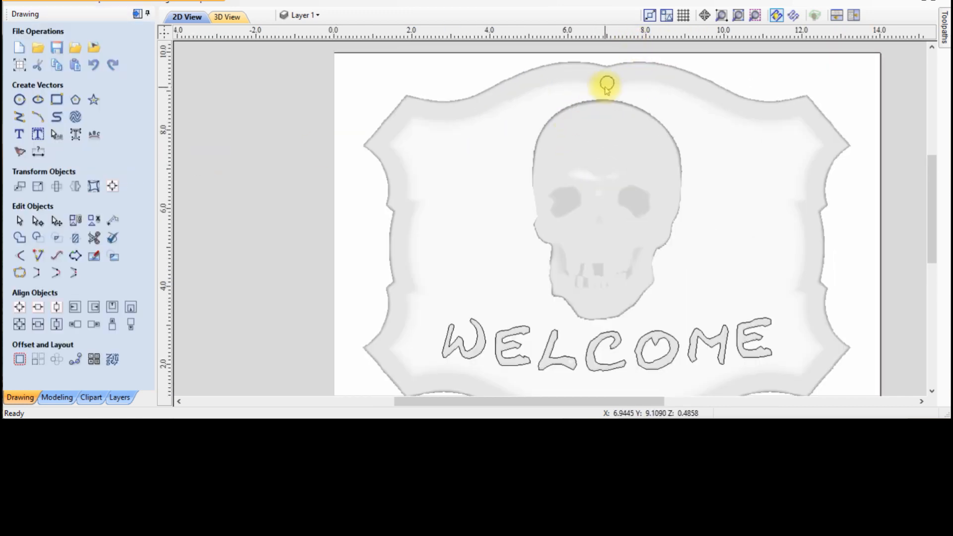
pyautogui.click(113, 186)
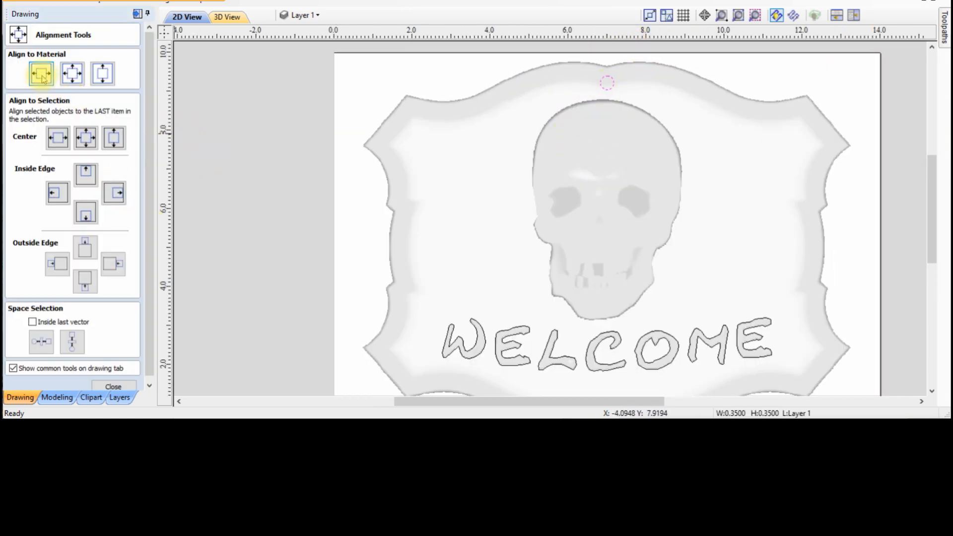
pyautogui.click(115, 386)
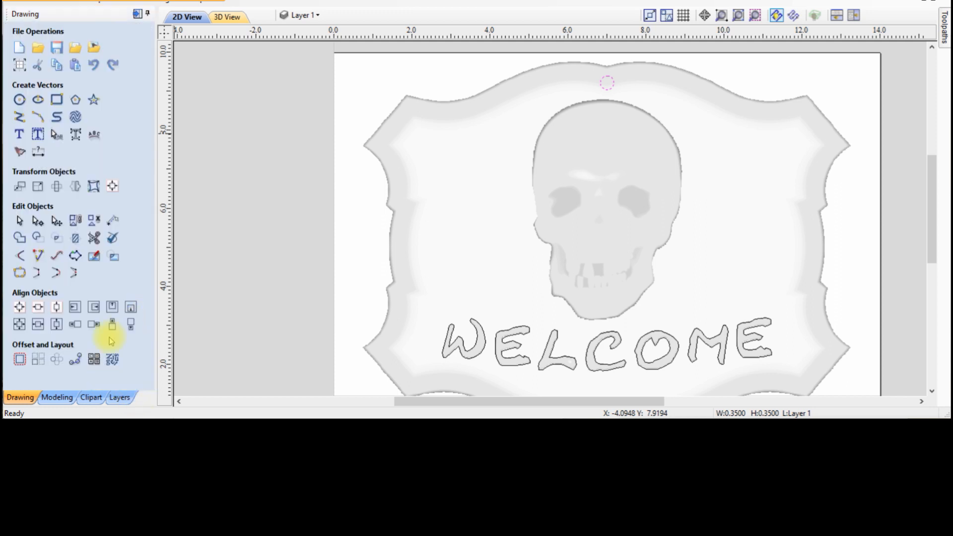
# Create vector boundaries around the Skull and Panel90-i components
pyautogui.click(58, 397)
pyautogui.scroll(-1, 425, 261)
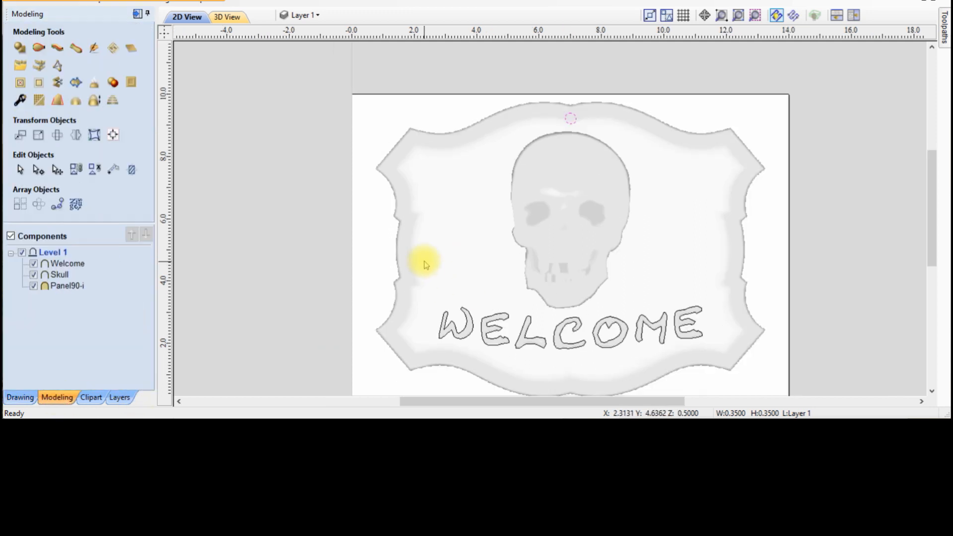
pyautogui.click(549, 165)
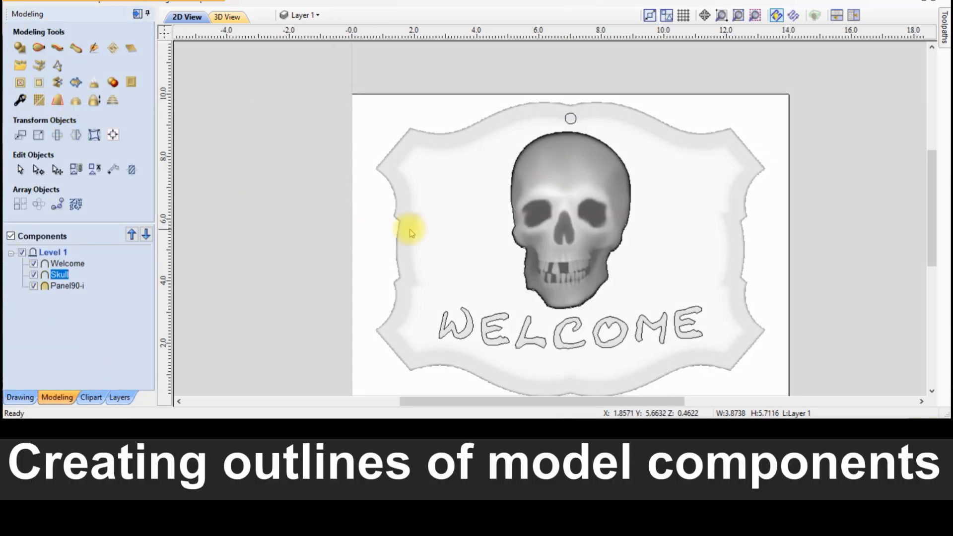
pyautogui.click(434, 230)
pyautogui.click(74, 85)
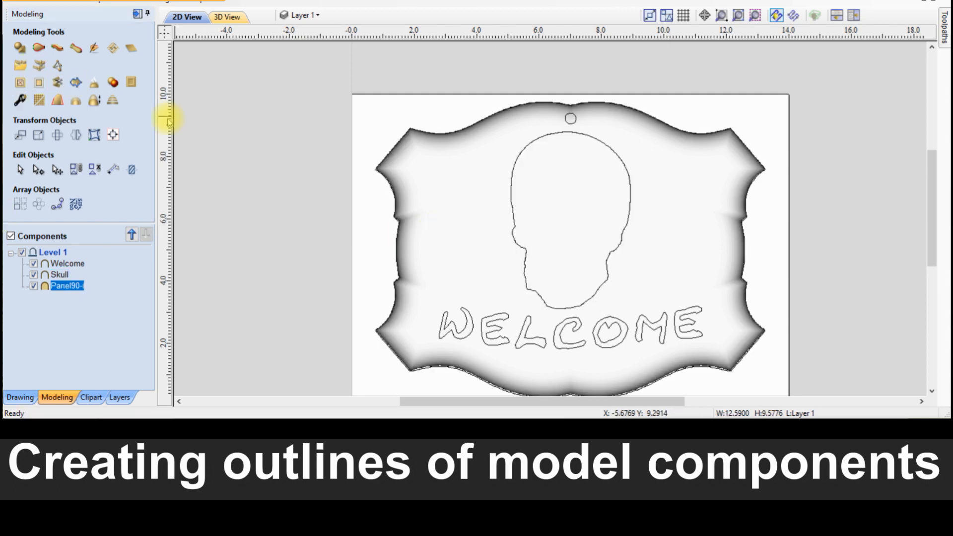
pyautogui.click(376, 238)
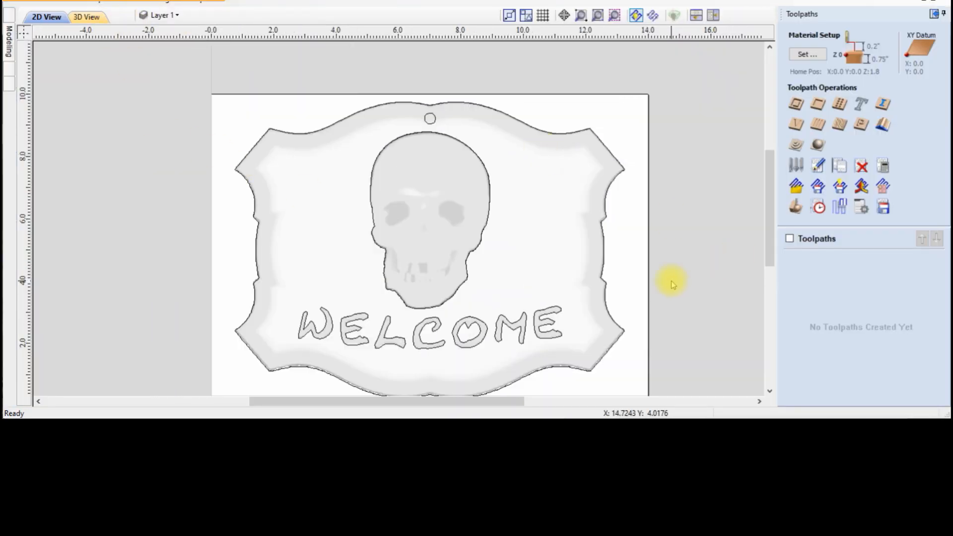
# Select the panel outline, the skull outline and the WELCOME text vectors together
pyautogui.click(254, 196)
pyautogui.keyDown('shift'); pyautogui.click(370, 204); pyautogui.keyUp('shift')
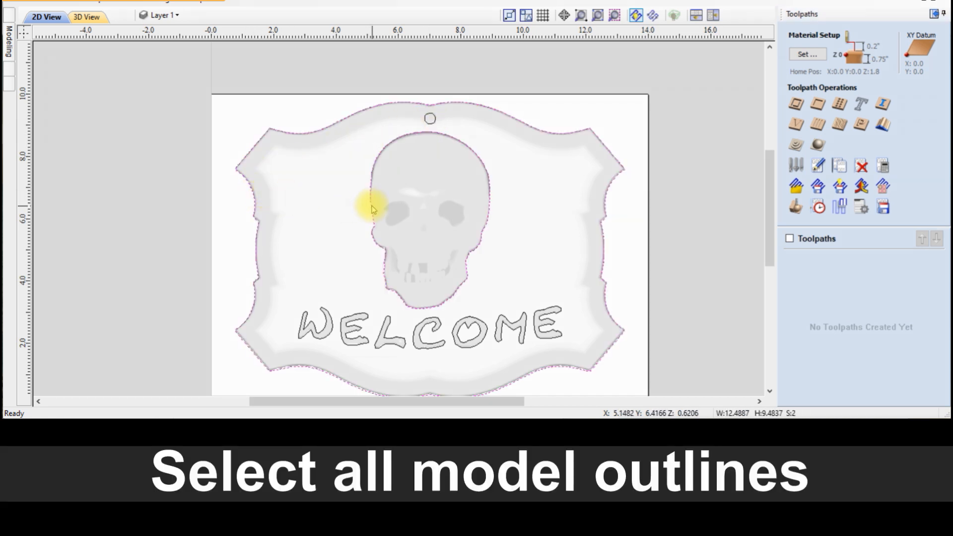
pyautogui.keyDown('shift'); pyautogui.click(309, 327); pyautogui.keyUp('shift')
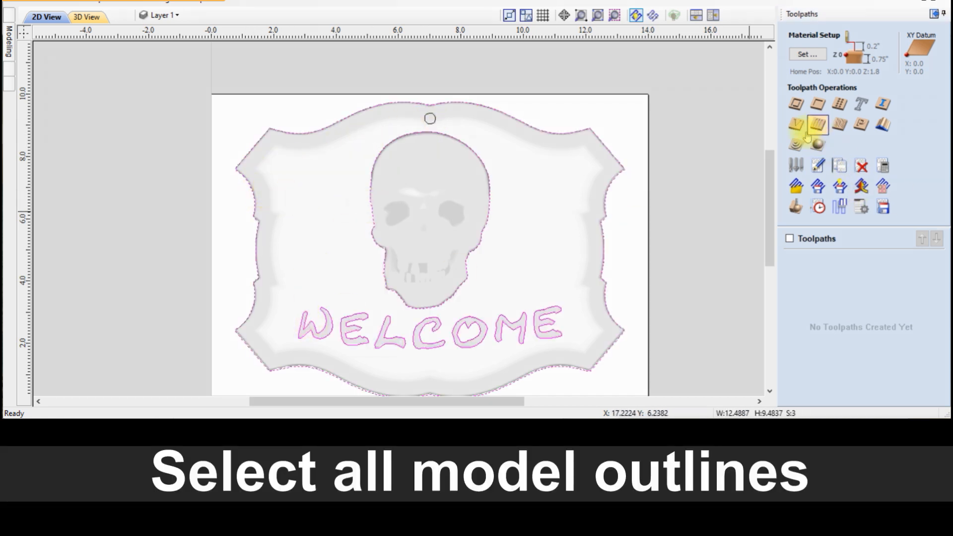
# Start a 3D rough machining toolpath and position the model at the bottom of the 0.75-inch material, with a 0.01-inch gap above it
pyautogui.click(796, 145)
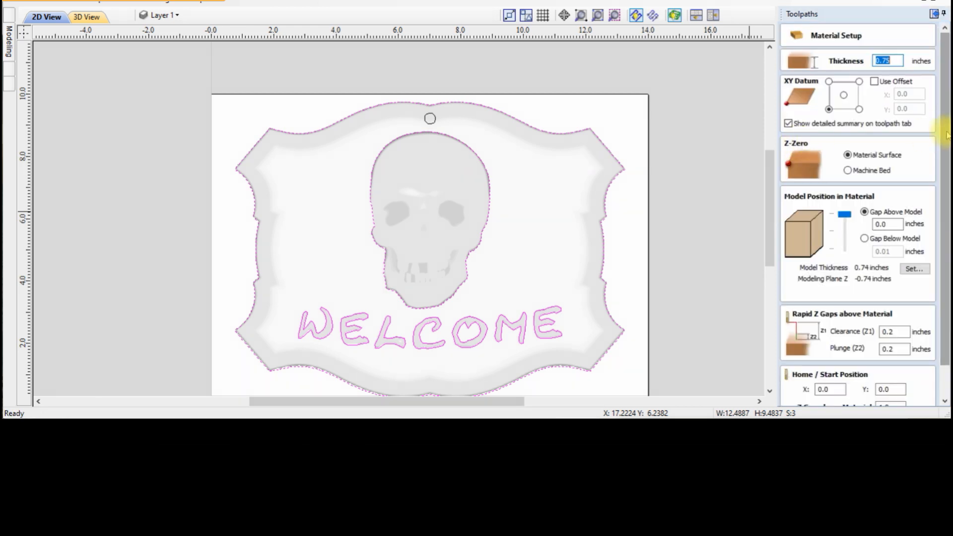
pyautogui.write('1')
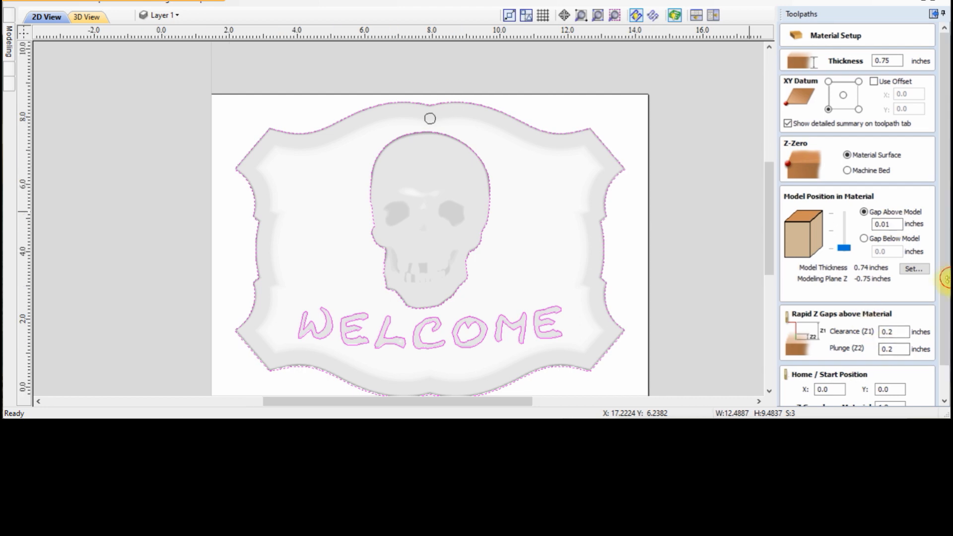
pyautogui.moveTo(945, 282); pyautogui.dragTo(944, 317)
pyautogui.click(817, 398)
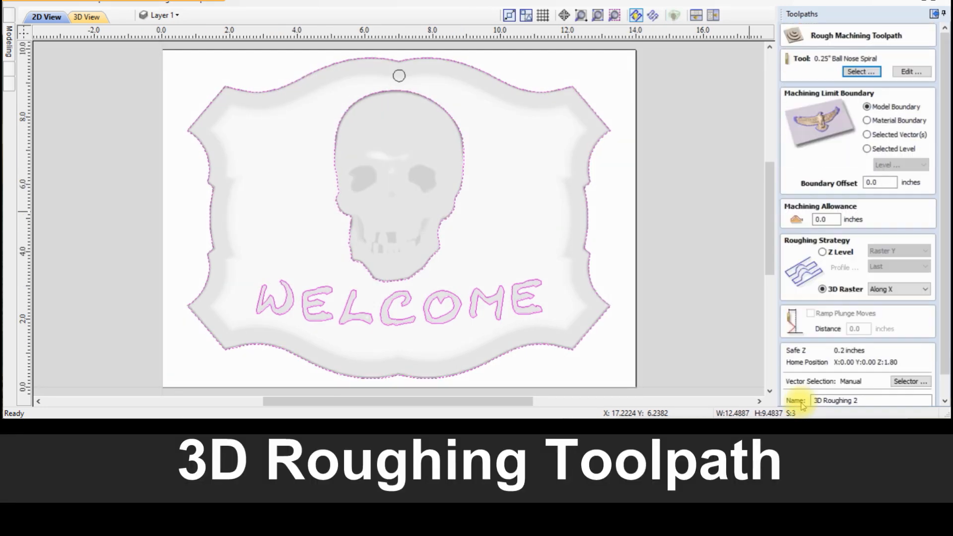
# Review the tool choice and cutting parameters of the 0.25" Ball Nose Spiral for the roughing toolpath
pyautogui.click(860, 73)
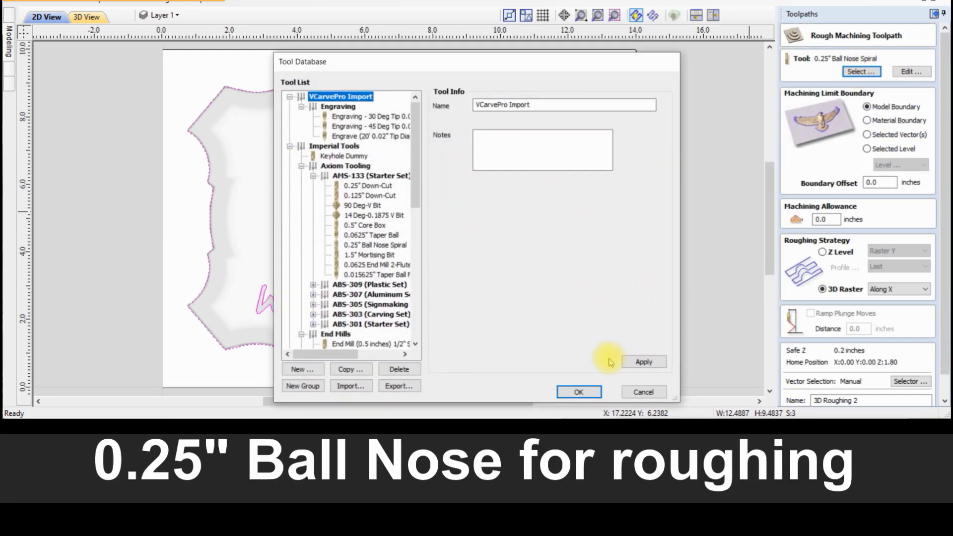
pyautogui.click(643, 392)
pyautogui.click(911, 72)
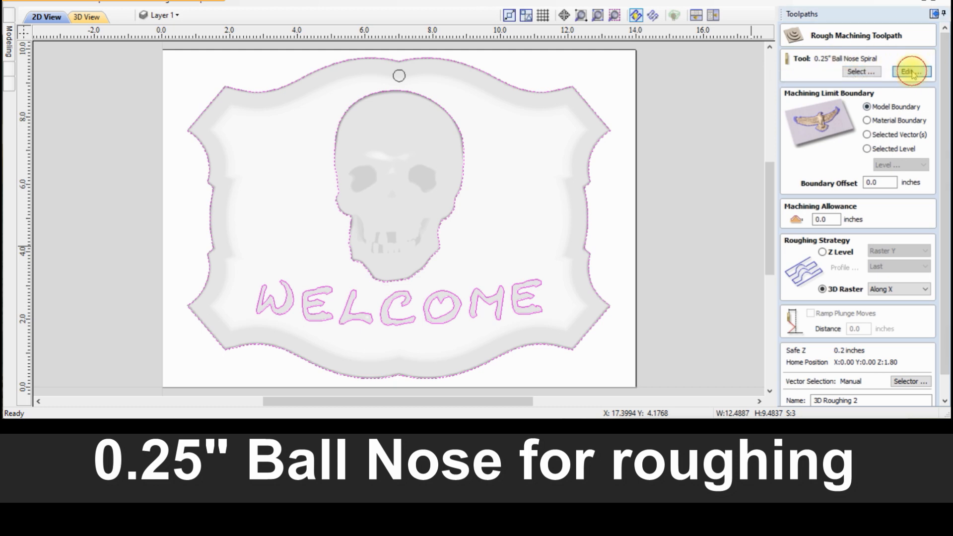
pyautogui.click(502, 387)
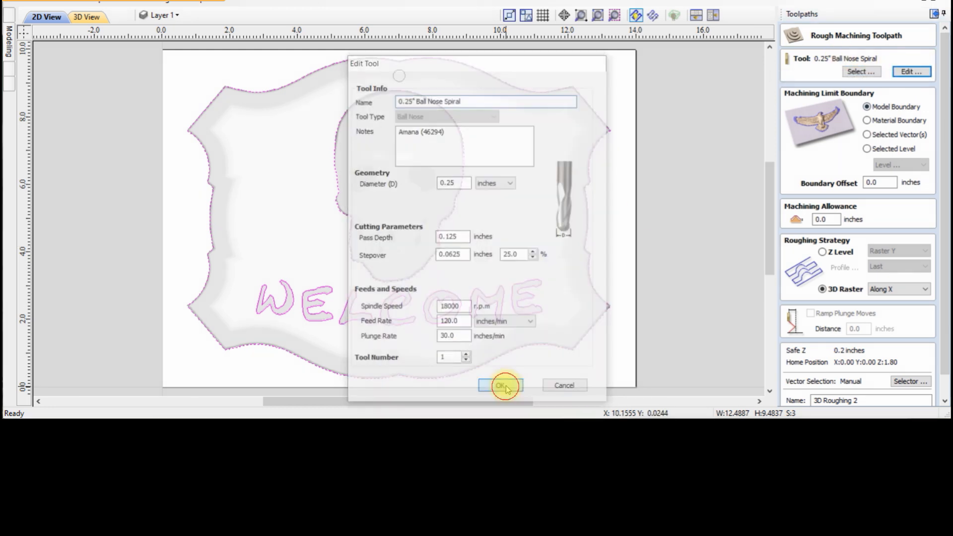
pyautogui.scroll(-1, 945, 184)
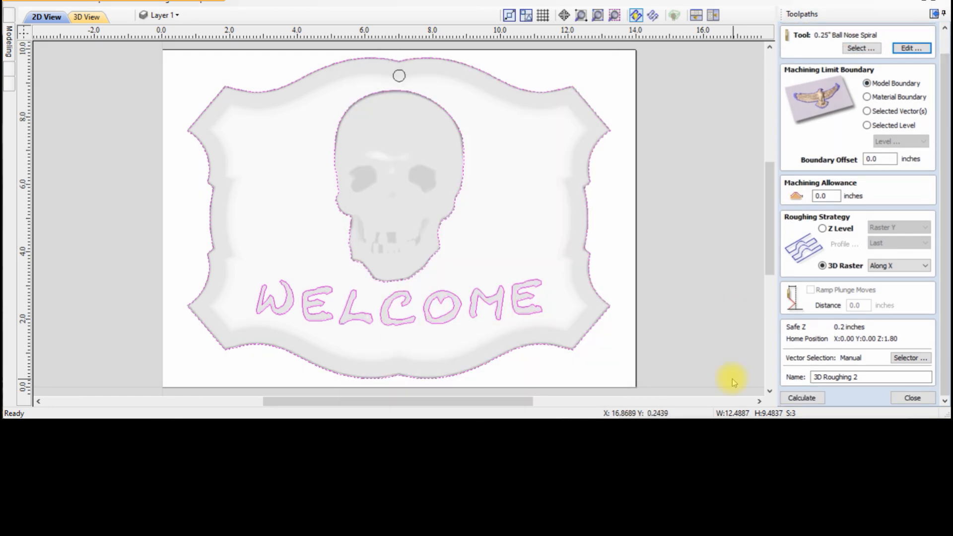
# Calculate the roughing toolpath under the name 3D Roughing and simulate it on a reset material block
pyautogui.doubleClick(852, 377)
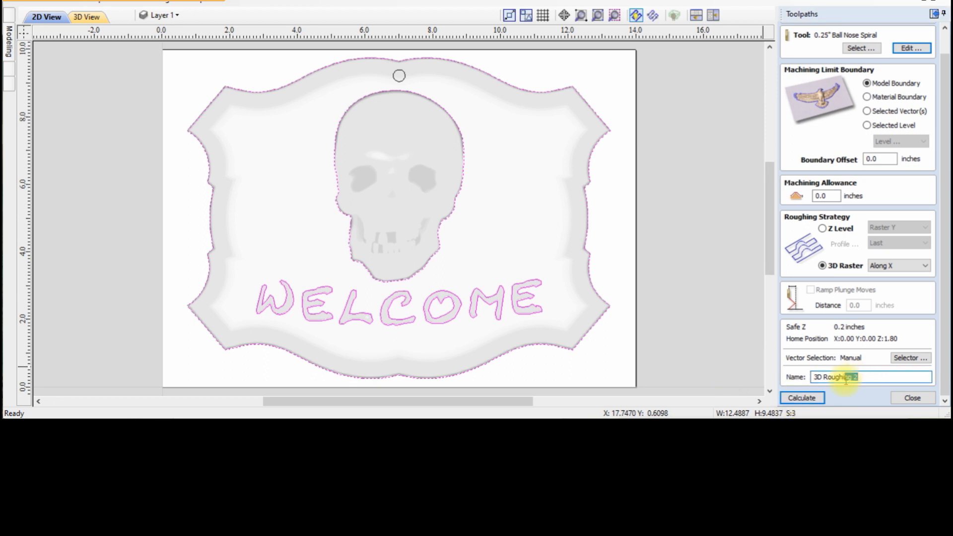
pyautogui.click(796, 399)
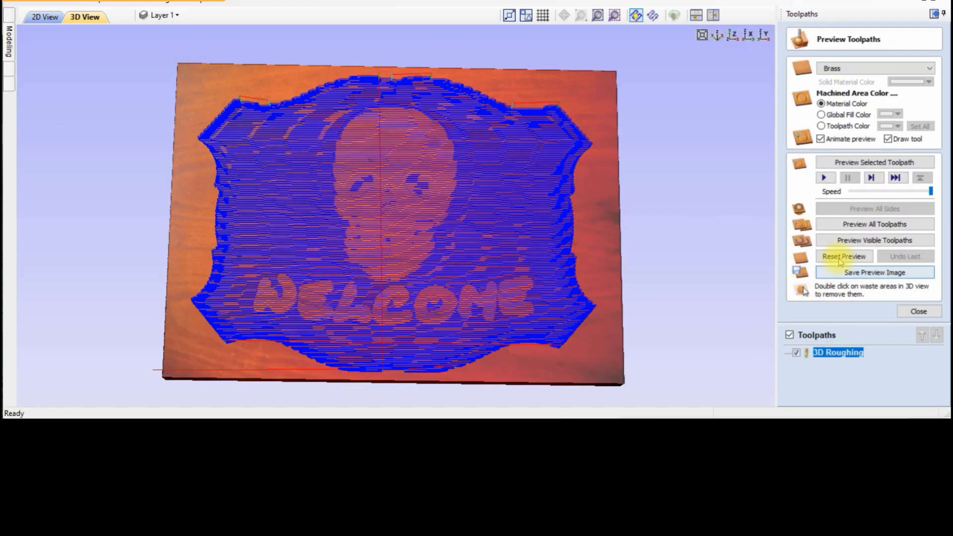
pyautogui.click(840, 258)
pyautogui.click(849, 224)
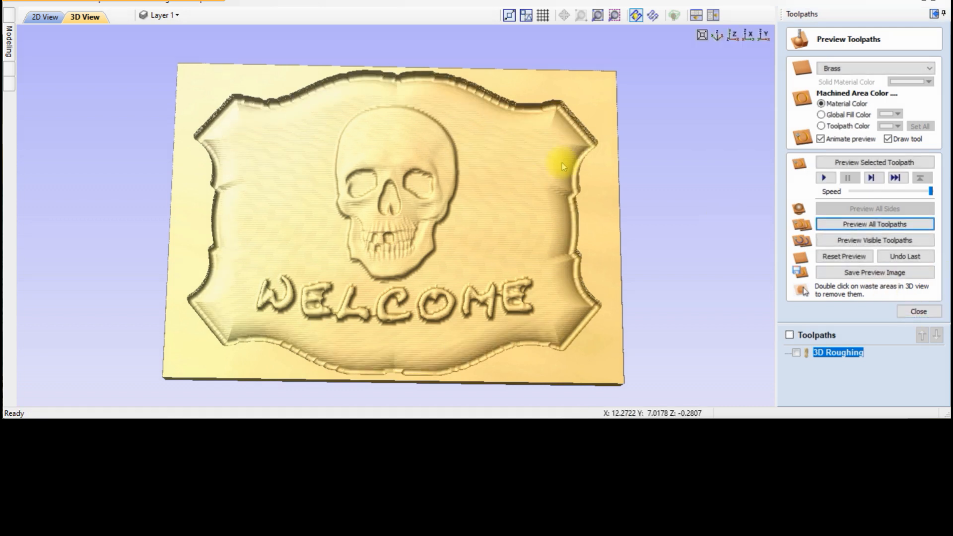
pyautogui.press('F4')
pyautogui.click(918, 311)
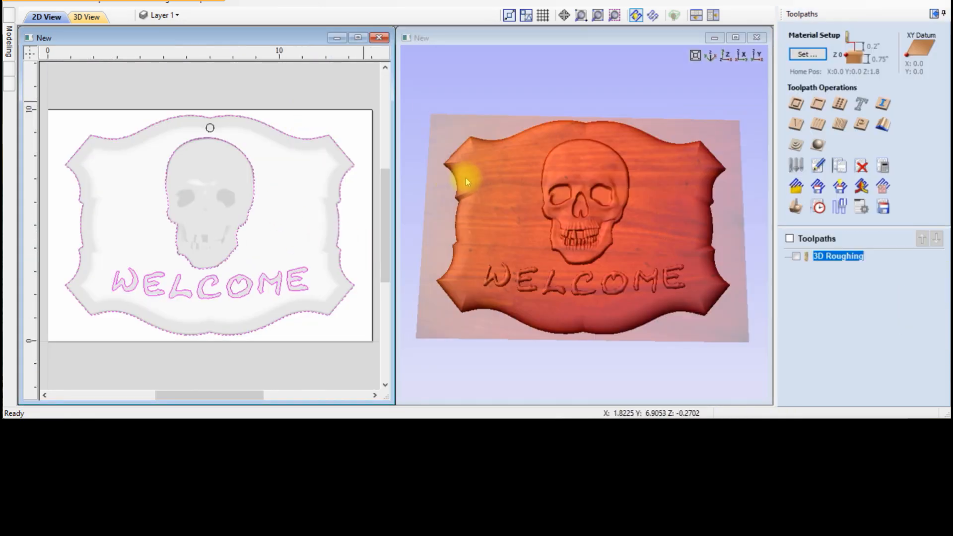
# Start a 3D finish machining toolpath with the 0.0625" Taper Ball and check the tool's feeds and speeds
pyautogui.click(838, 105)
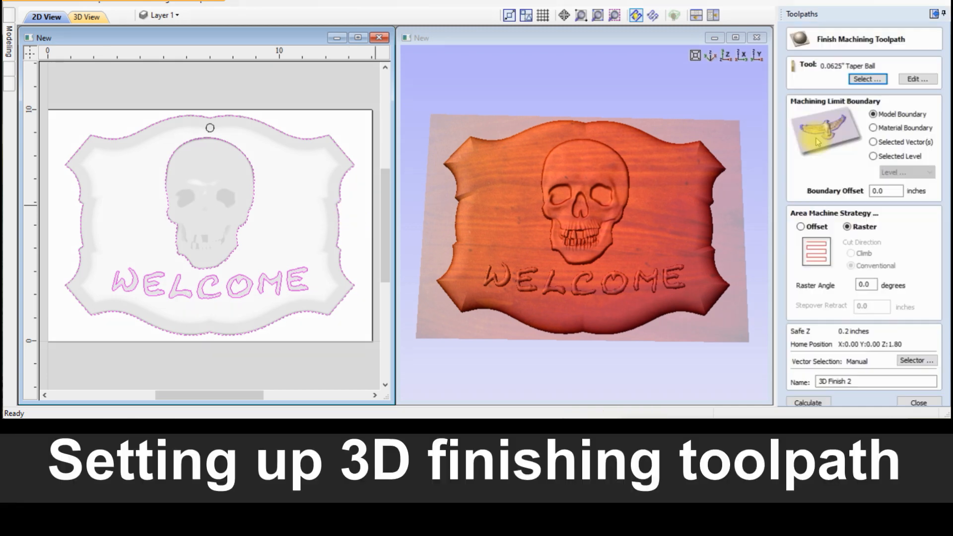
pyautogui.click(851, 79)
pyautogui.click(371, 235)
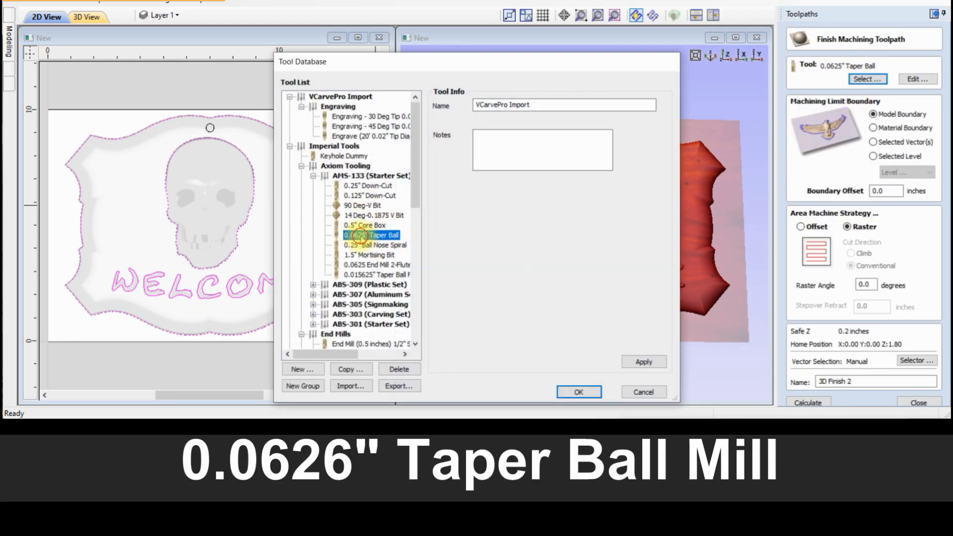
pyautogui.click(562, 390)
pyautogui.click(917, 79)
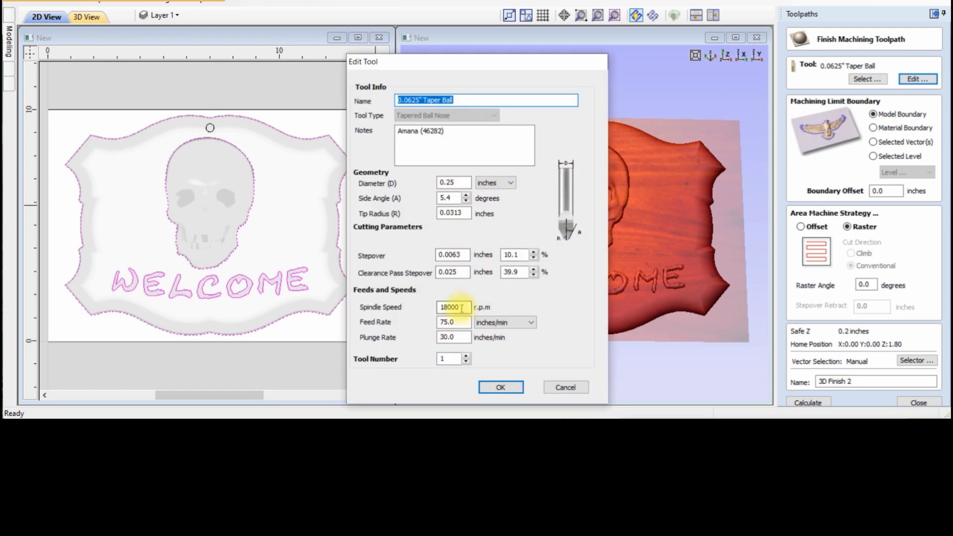
pyautogui.click(447, 322)
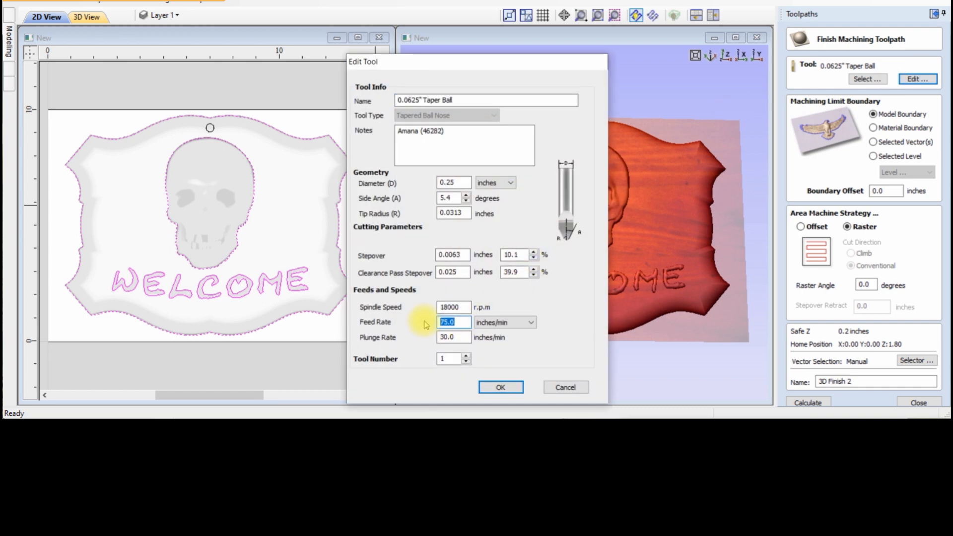
pyautogui.click(500, 388)
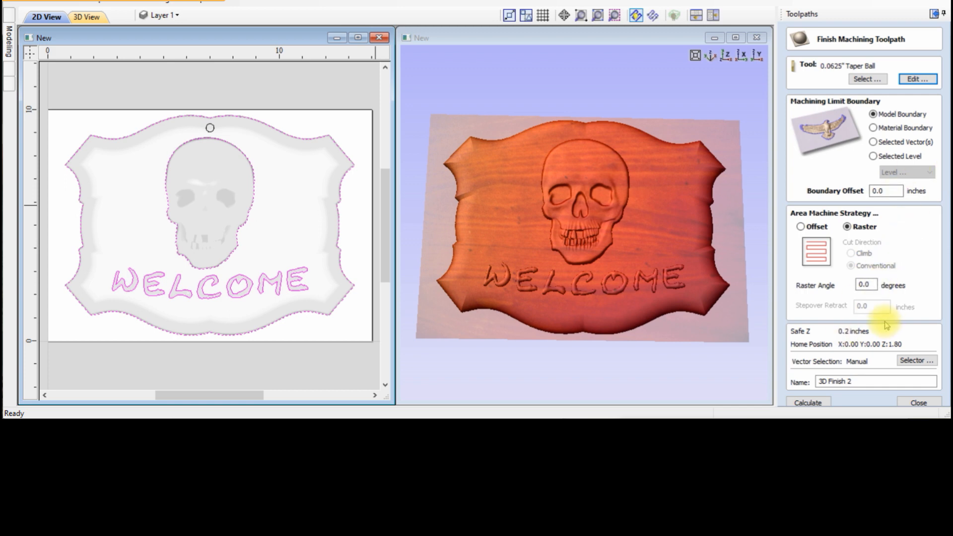
# Calculate the finish toolpath under the name 3D Finish and preview all toolpaths
pyautogui.click(873, 381)
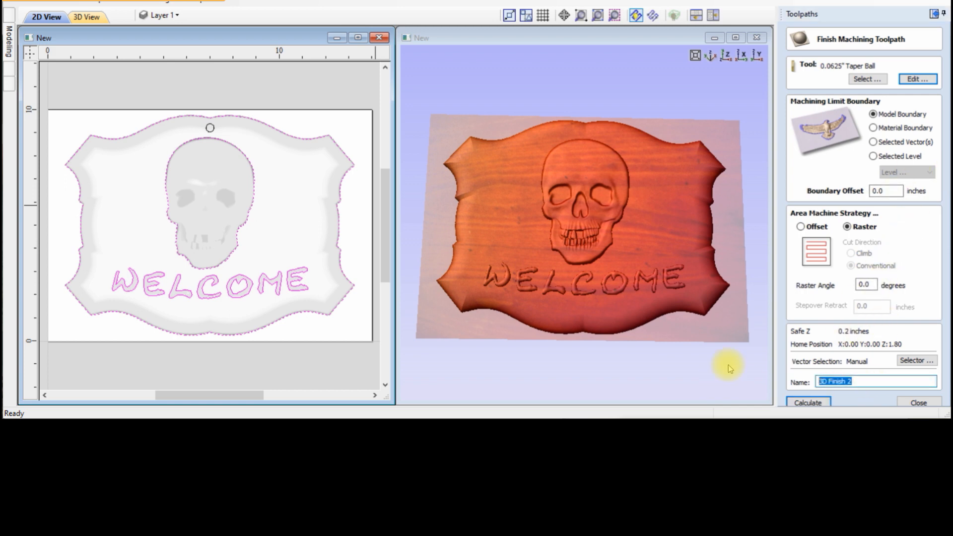
pyautogui.press('End')
pyautogui.press('BackSpace')
pyautogui.press('BackSpace')
pyautogui.click(799, 403)
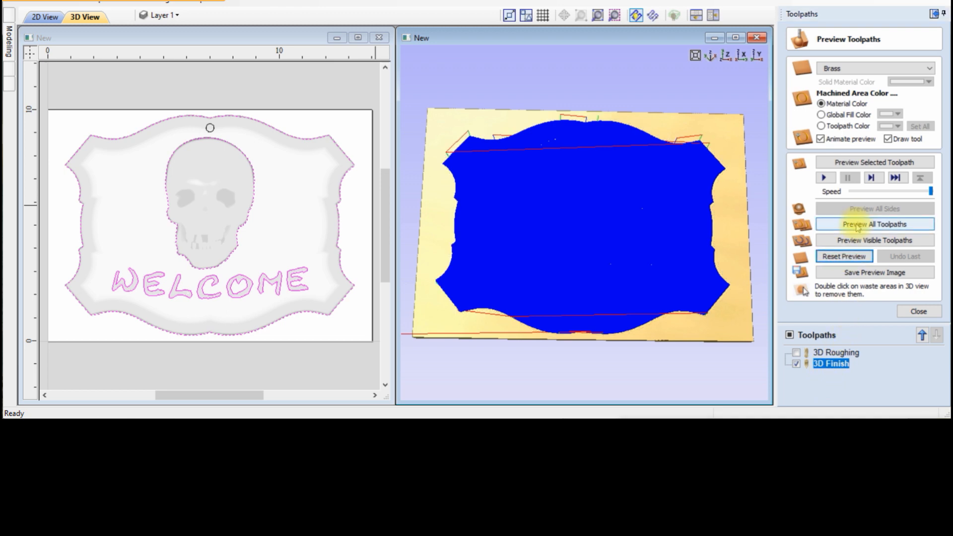
pyautogui.click(857, 226)
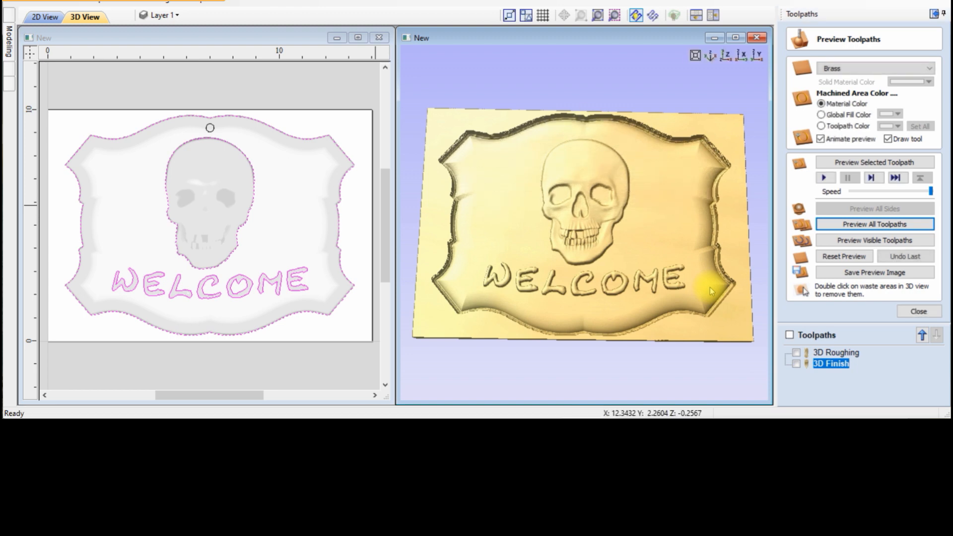
pyautogui.click(913, 312)
# Start a 2D profile toolpath on the hanging-hole circle with a 0.75-inch cut depth and the 0.25" Down-Cut tool
pyautogui.click(211, 128)
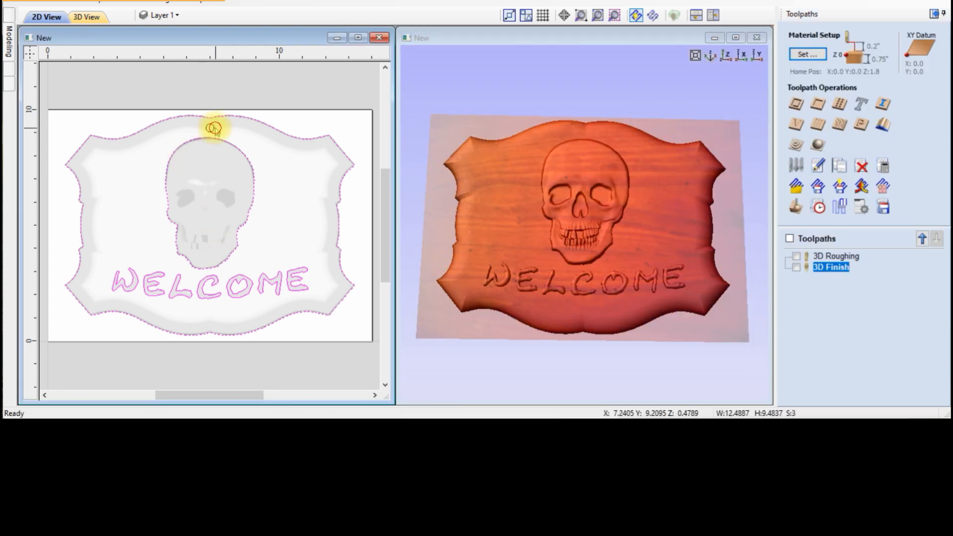
pyautogui.click(804, 103)
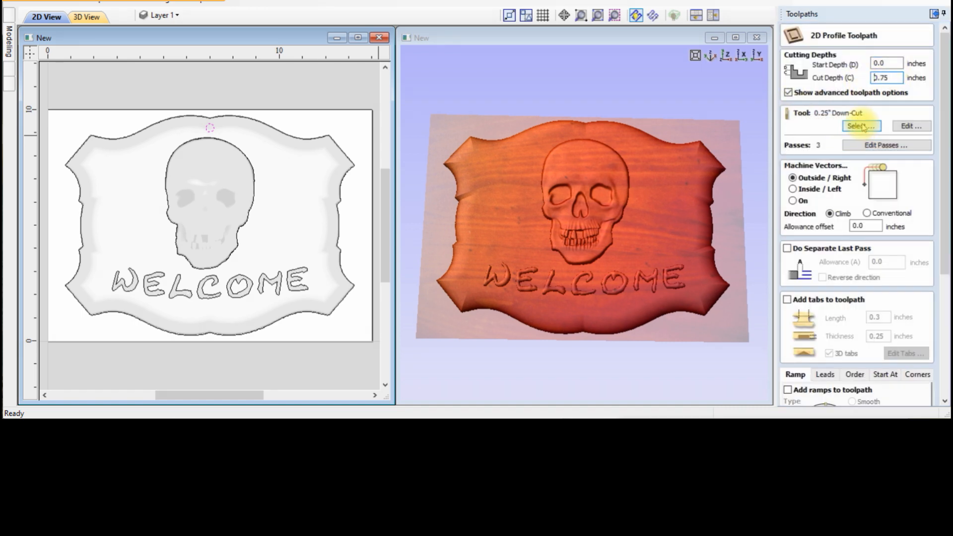
pyautogui.click(911, 126)
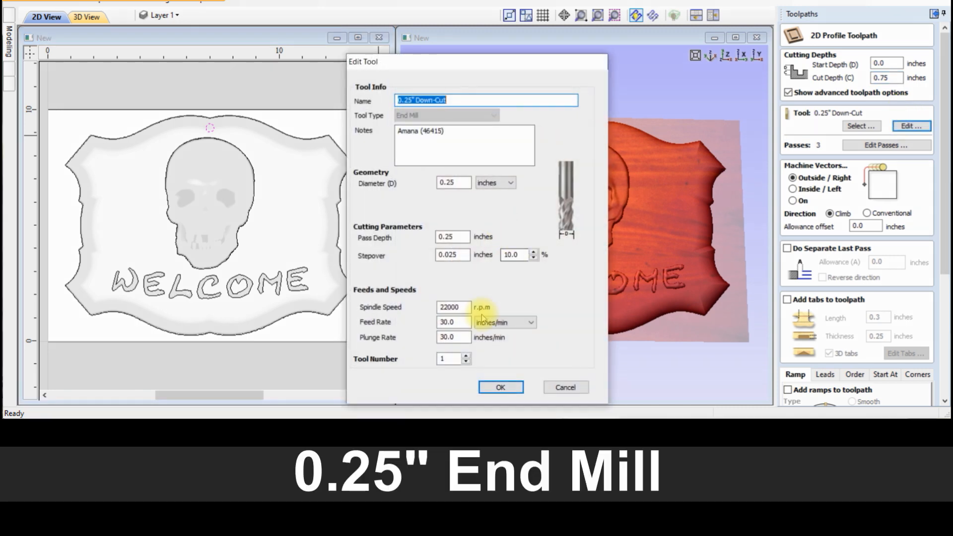
pyautogui.click(511, 387)
# Name the profile toolpath Hole, then calculate and preview it
pyautogui.moveTo(944, 245); pyautogui.dragTo(946, 372)
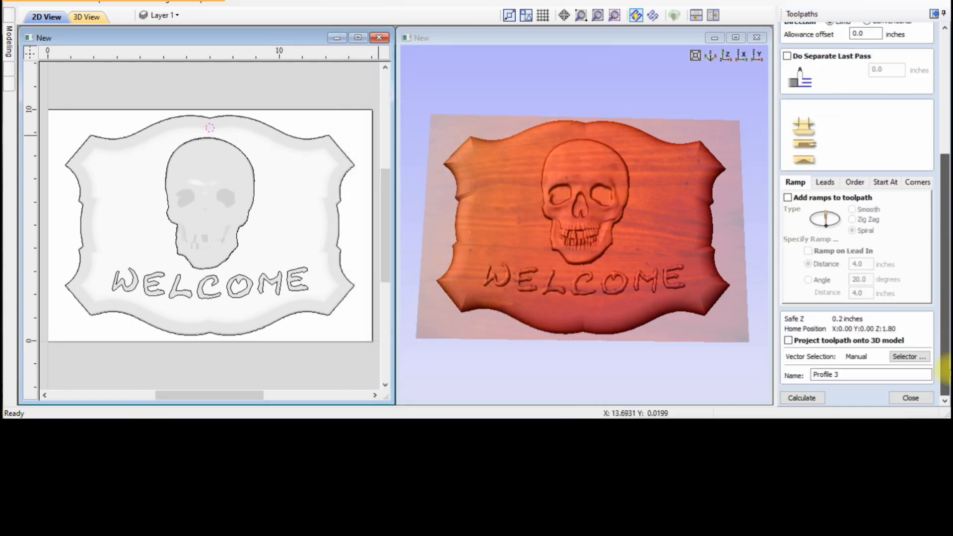
pyautogui.tripleClick(844, 374)
pyautogui.write('Hole')
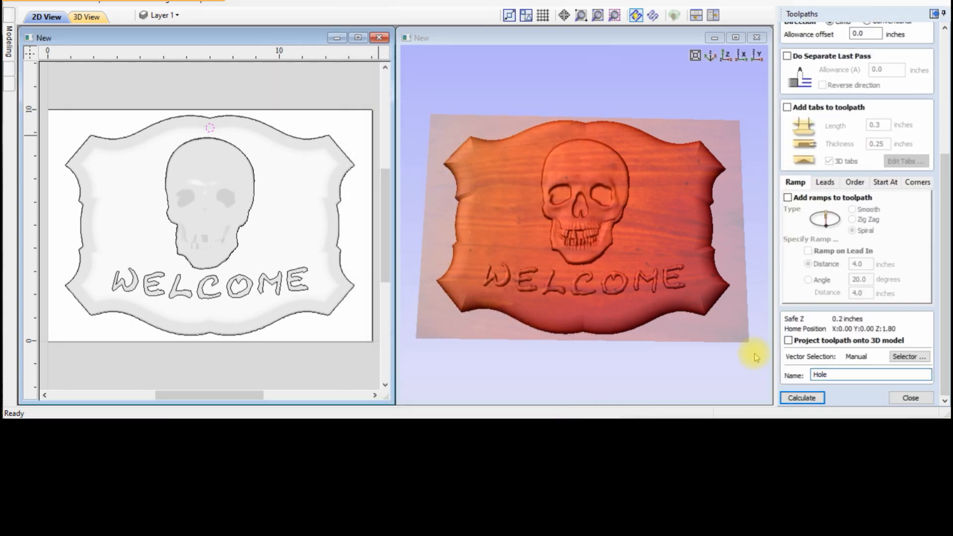
pyautogui.click(801, 398)
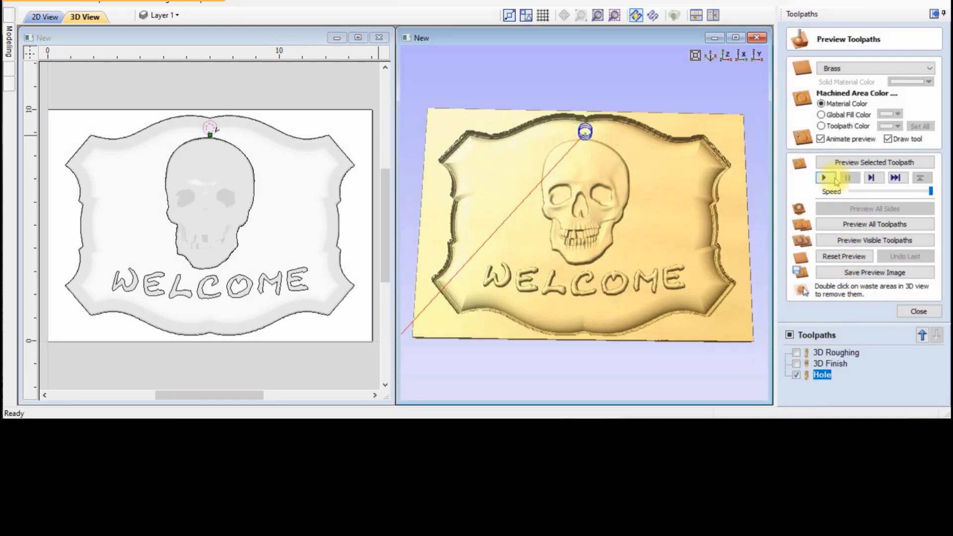
pyautogui.click(844, 161)
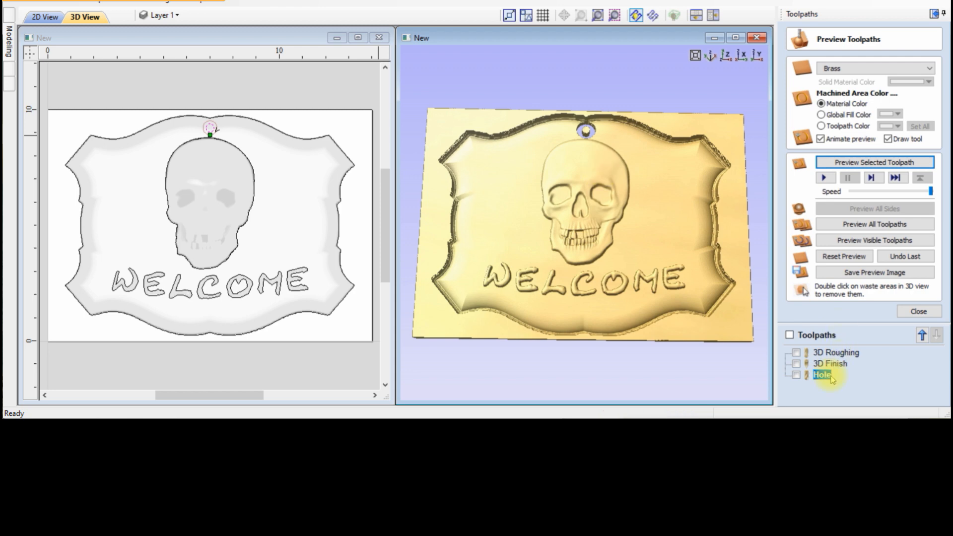
# Change the Hole toolpath to machine Inside / Left of the circle, then recalculate it and preview all toolpaths from a reset block
pyautogui.doubleClick(824, 375)
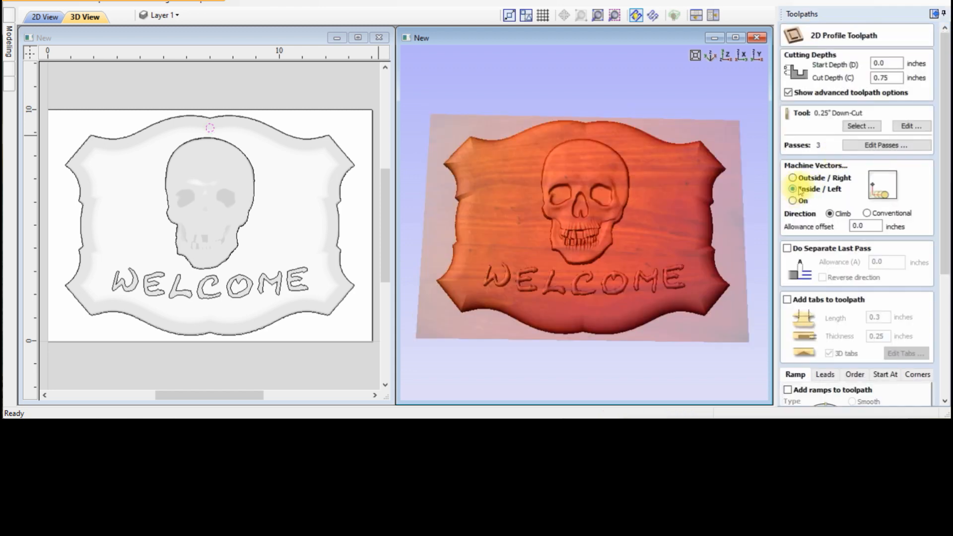
pyautogui.scroll(-10, 945, 240)
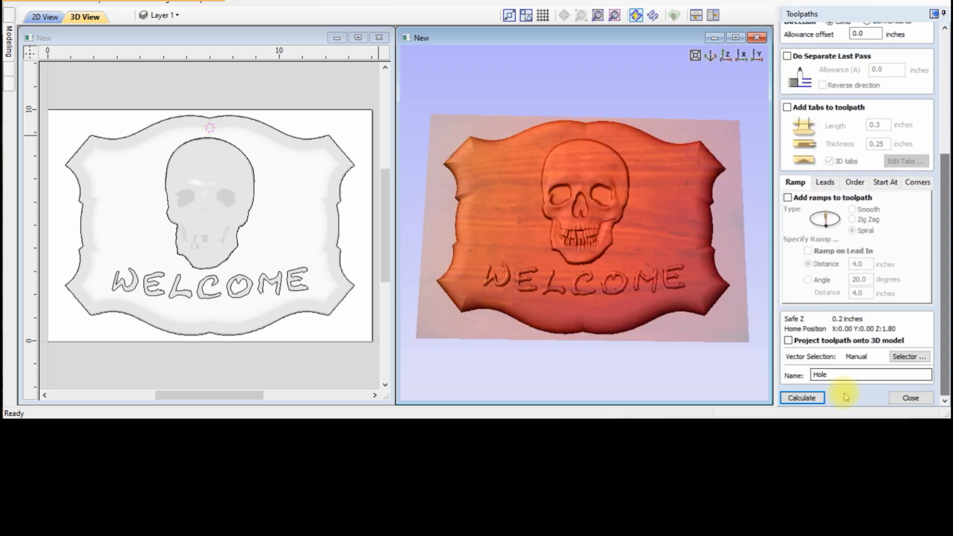
pyautogui.click(798, 396)
pyautogui.click(839, 257)
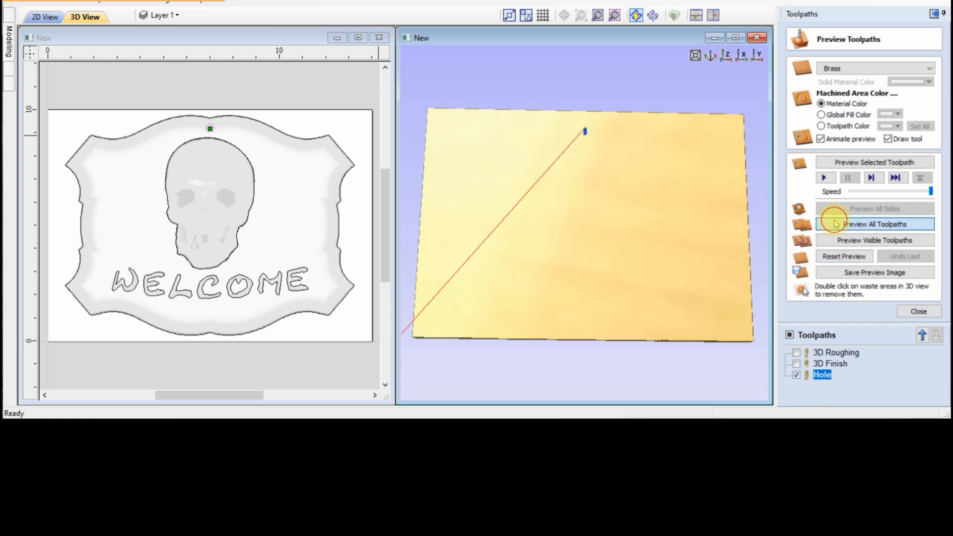
pyautogui.click(836, 224)
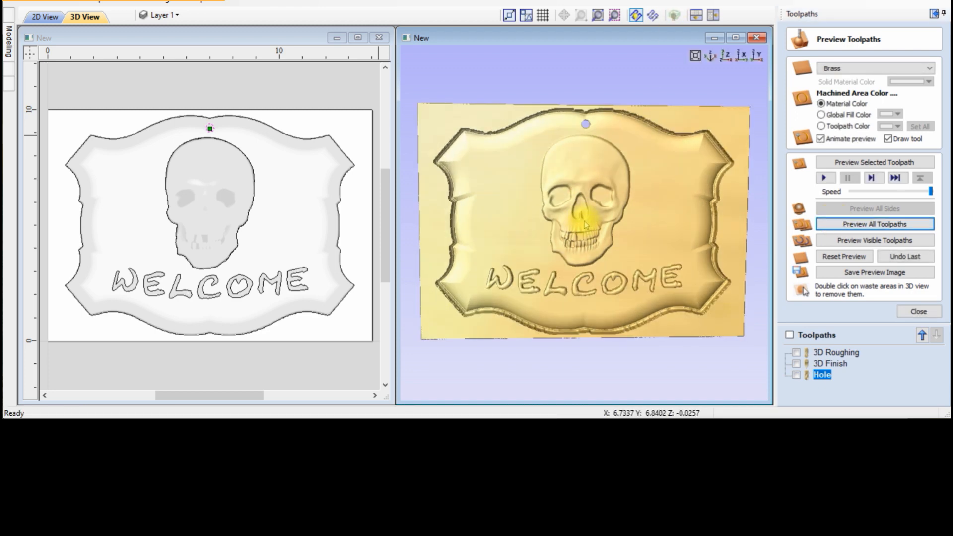
pyautogui.click(918, 311)
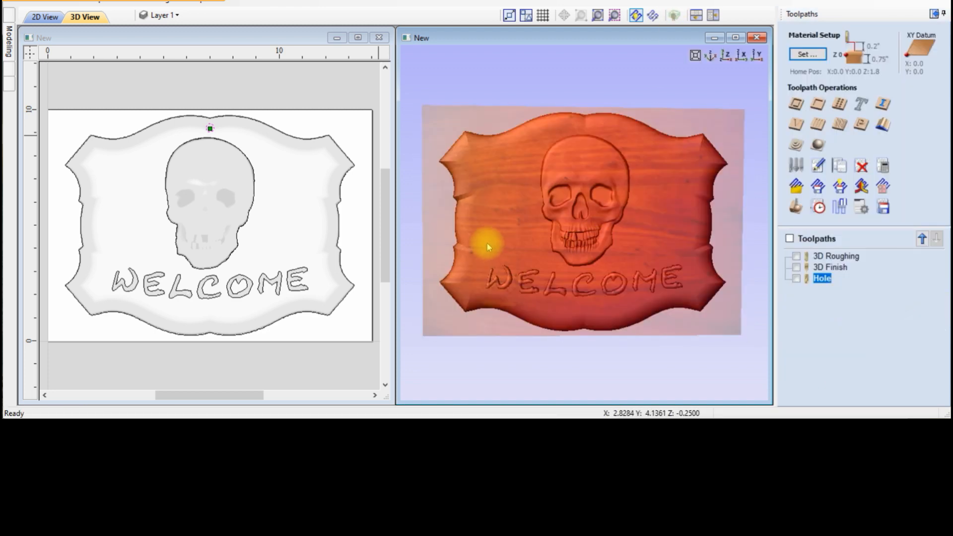
# Select the panel outline, the skull outline and the WELCOME text vectors as boundaries for texturing
pyautogui.click(340, 217)
pyautogui.click(299, 219)
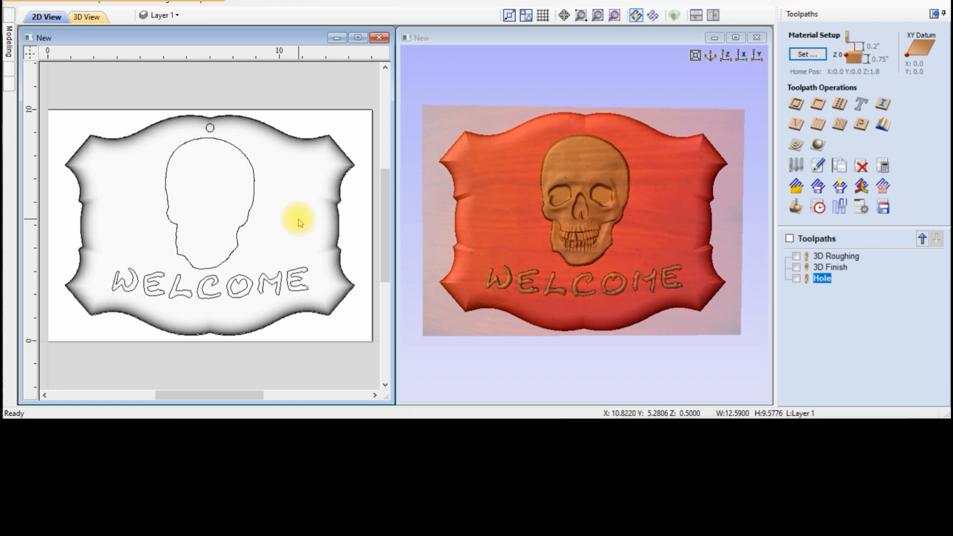
pyautogui.click(291, 139)
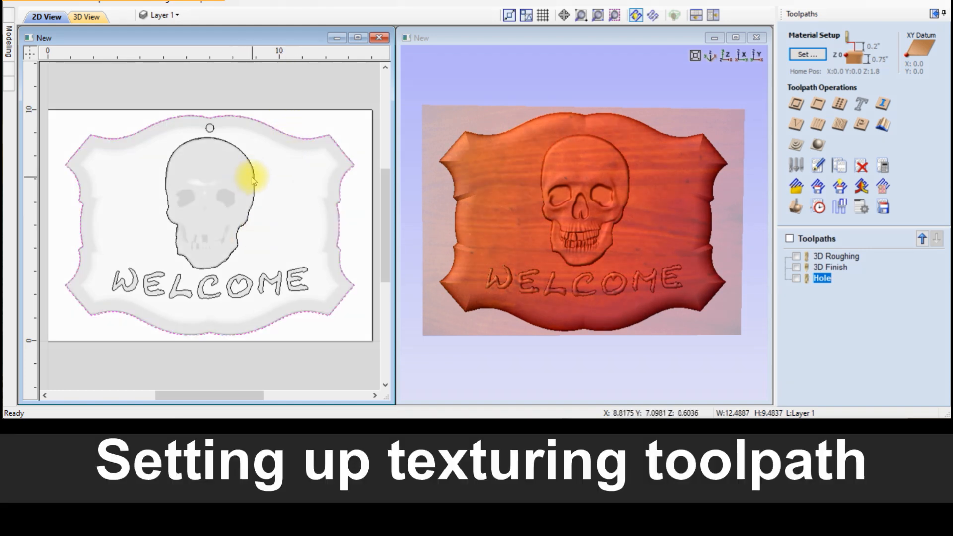
pyautogui.keyDown('shift'); pyautogui.click(268, 281); pyautogui.keyUp('shift')
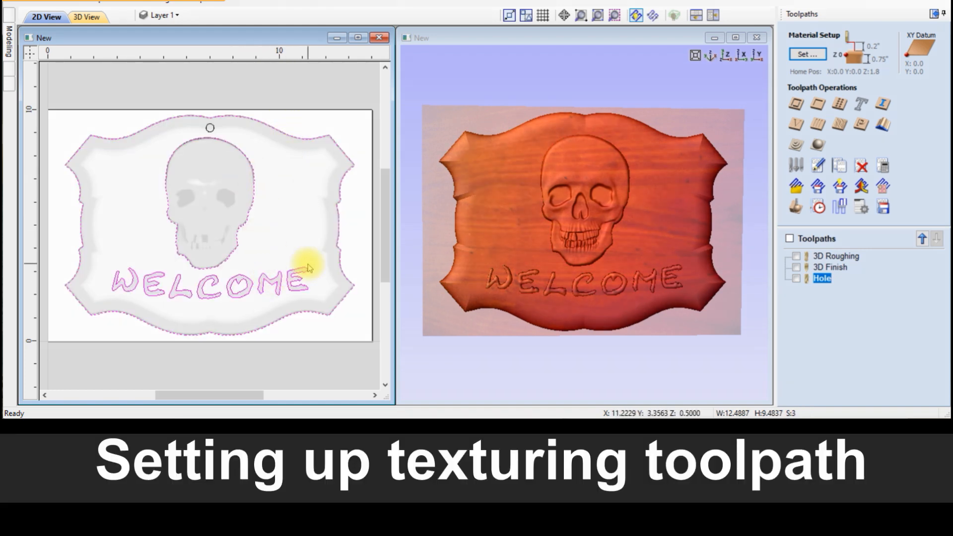
# Start a texture toolpath with the 14 Deg-0.1875 V Bit and review the tool's cutting parameters
pyautogui.click(839, 123)
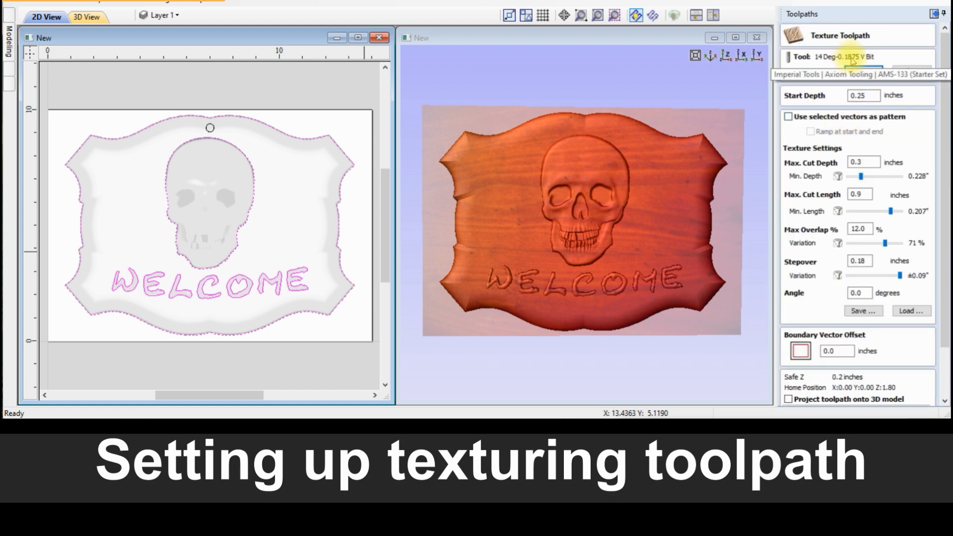
pyautogui.click(863, 70)
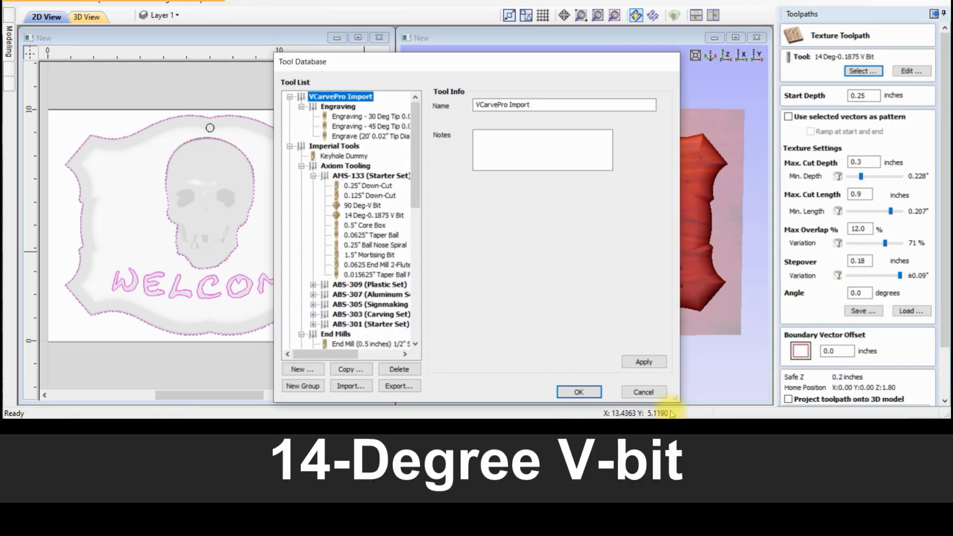
pyautogui.click(643, 392)
pyautogui.click(911, 70)
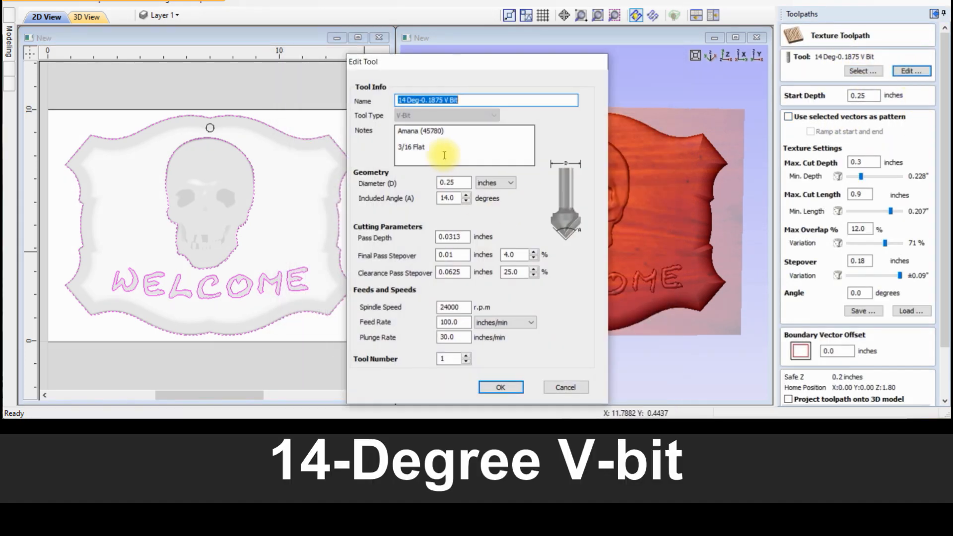
pyautogui.click(500, 387)
# Set the texture toolpath's boundary vector offset to 0.1 inches, with a start depth of 0.25 inches, and calculate it
pyautogui.click(864, 95)
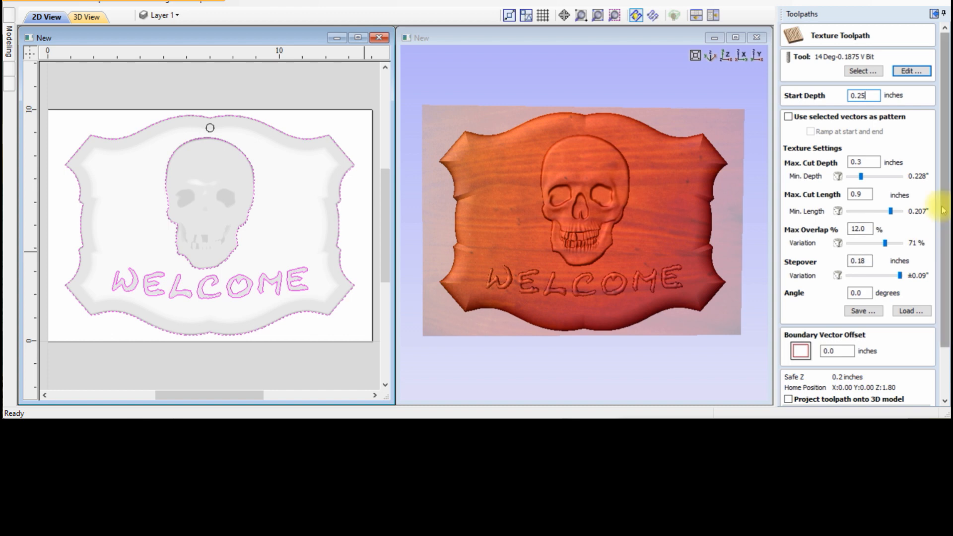
pyautogui.moveTo(944, 205); pyautogui.dragTo(945, 265)
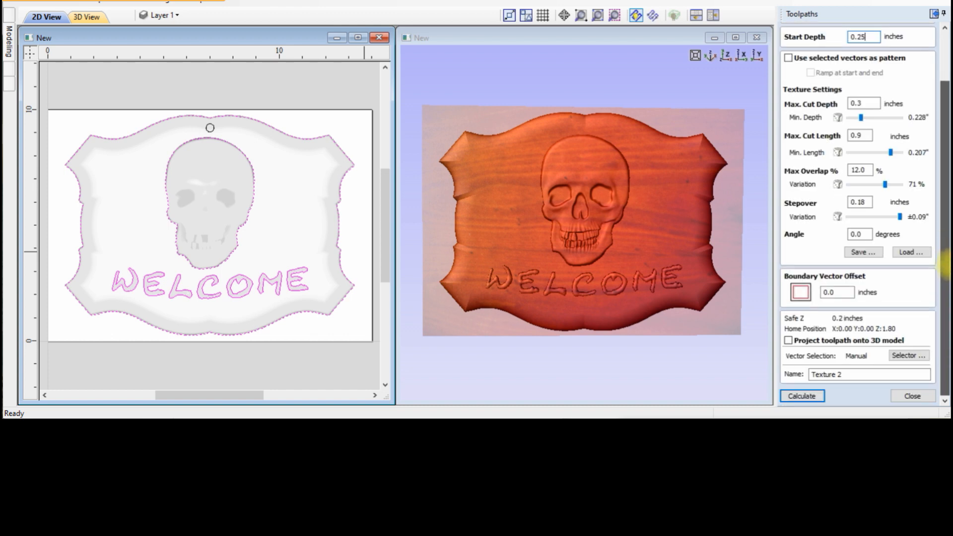
pyautogui.click(838, 293)
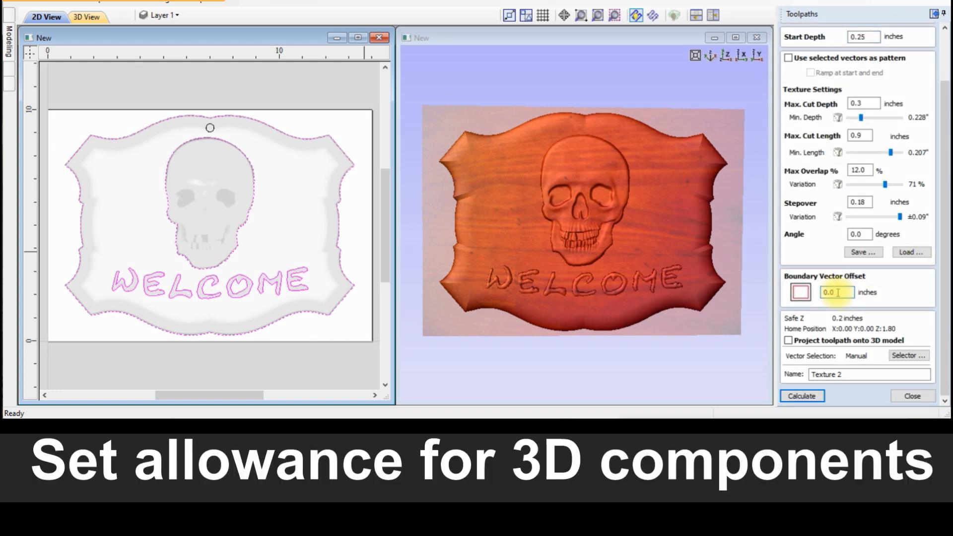
pyautogui.write('1')
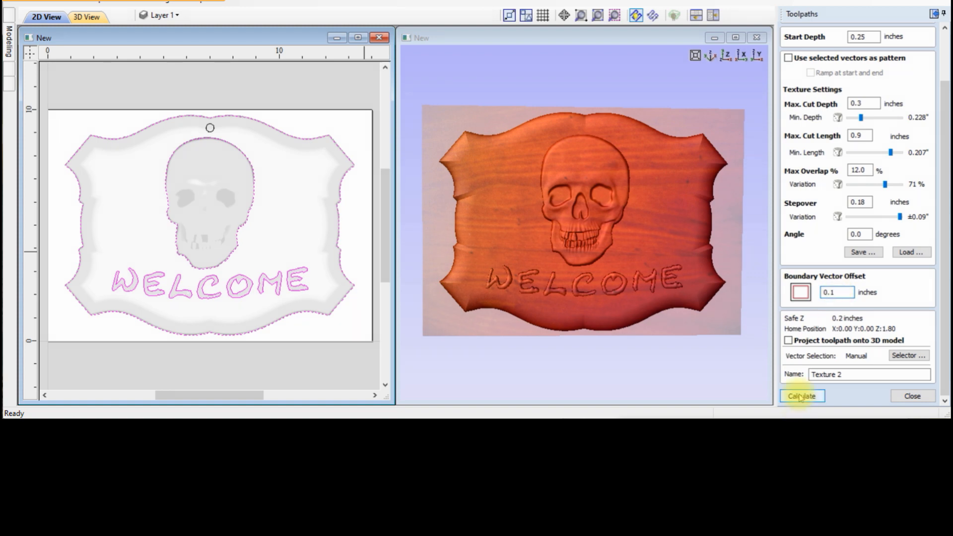
pyautogui.click(801, 396)
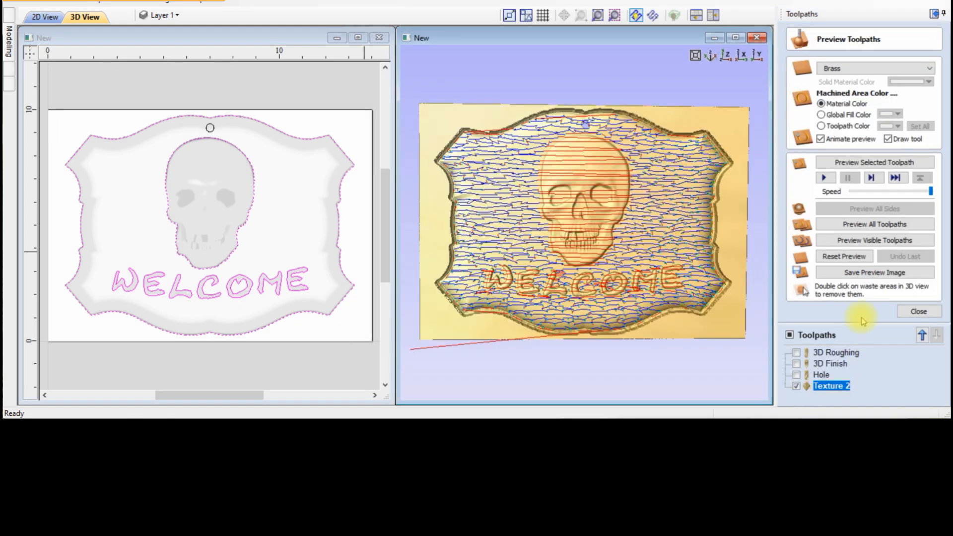
# Preview all toolpaths from a reset block to check the new background texture, and leave the preview
pyautogui.click(843, 257)
pyautogui.click(856, 227)
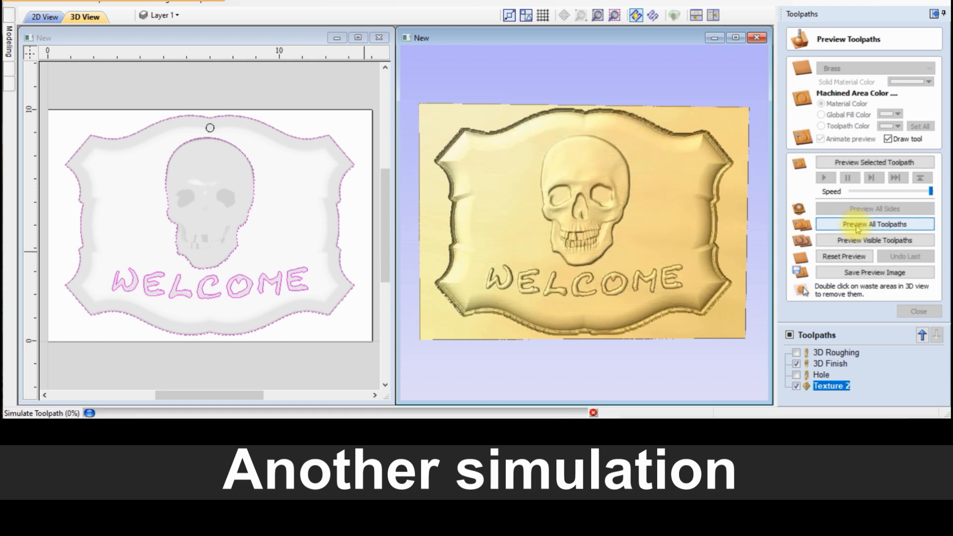
pyautogui.moveTo(560, 276); pyautogui.dragTo(555, 350)
pyautogui.click(919, 311)
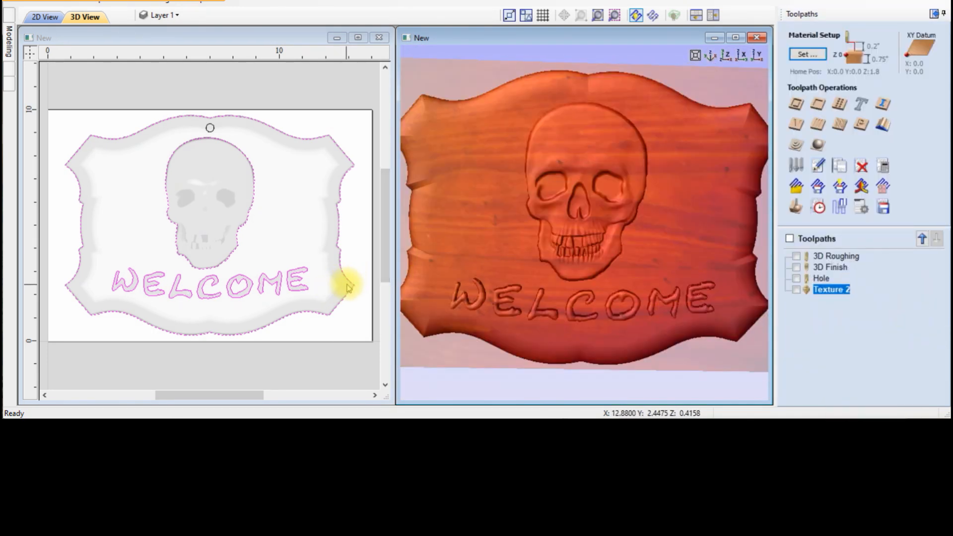
# Start a 2D profile toolpath on the panel outline alone and set the 0.25" Down-Cut tool's feed rate to 60 inches/min
pyautogui.click(347, 276)
pyautogui.click(334, 333)
pyautogui.click(332, 317)
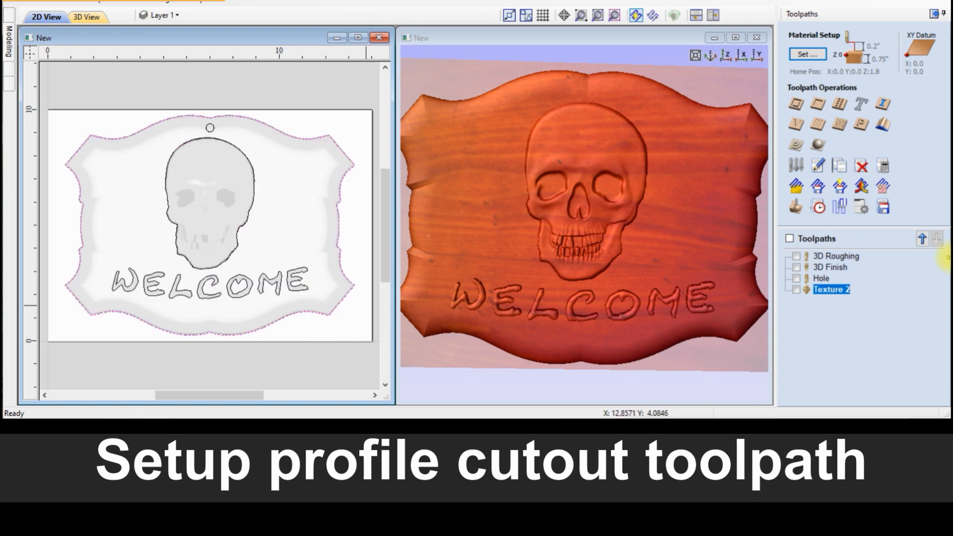
pyautogui.click(795, 104)
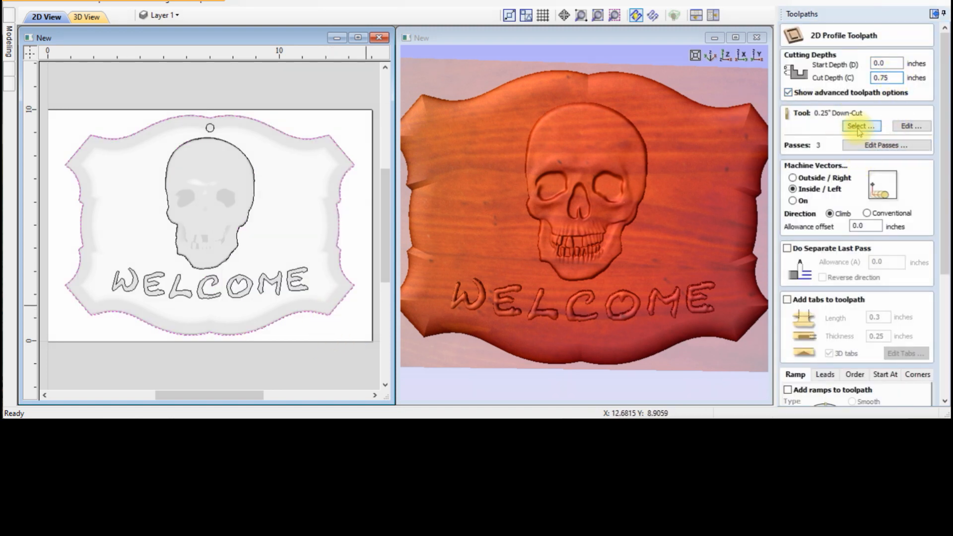
pyautogui.click(911, 126)
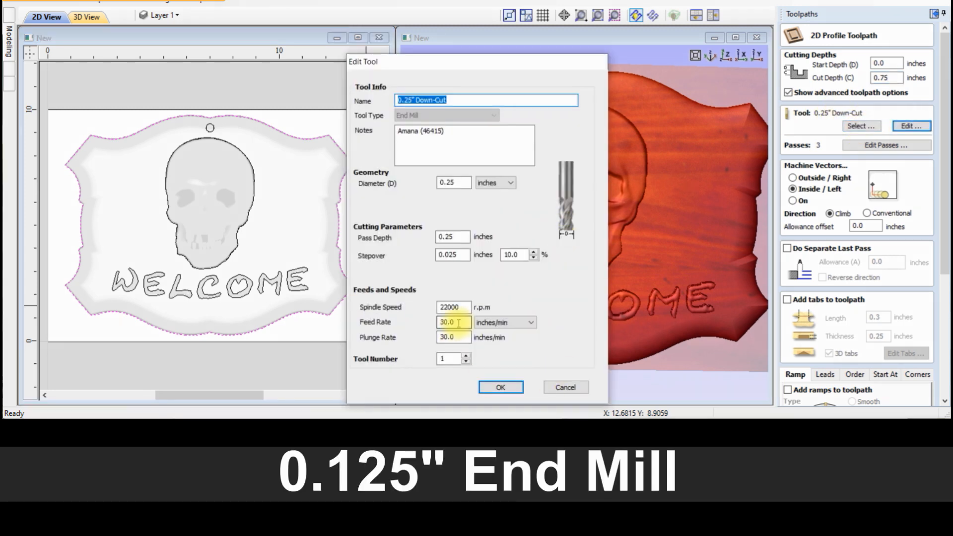
pyautogui.write('60')
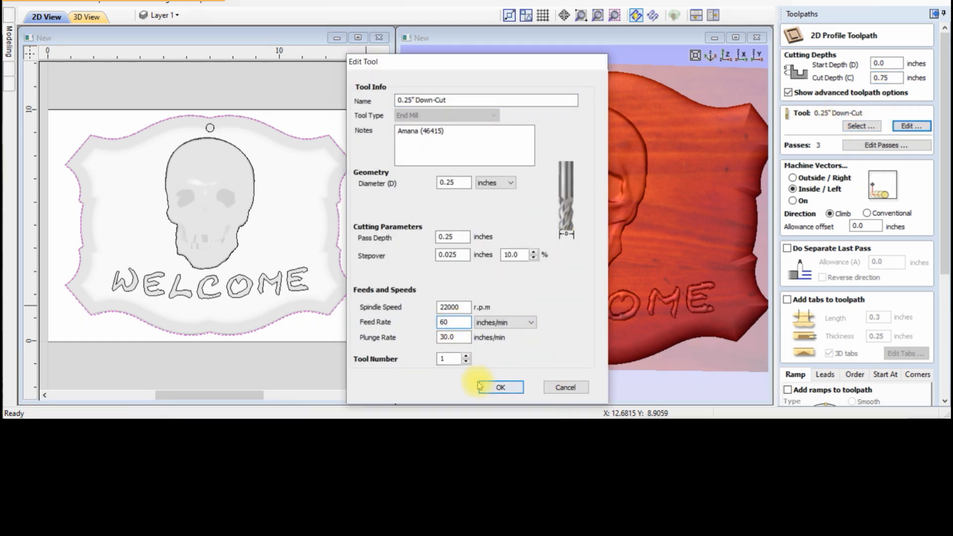
pyautogui.click(480, 387)
# Machine the profile Outside / Right with a -0.05 inch allowance offset, name the toolpath Cutout and calculate it
pyautogui.scroll(-1, 901, 328)
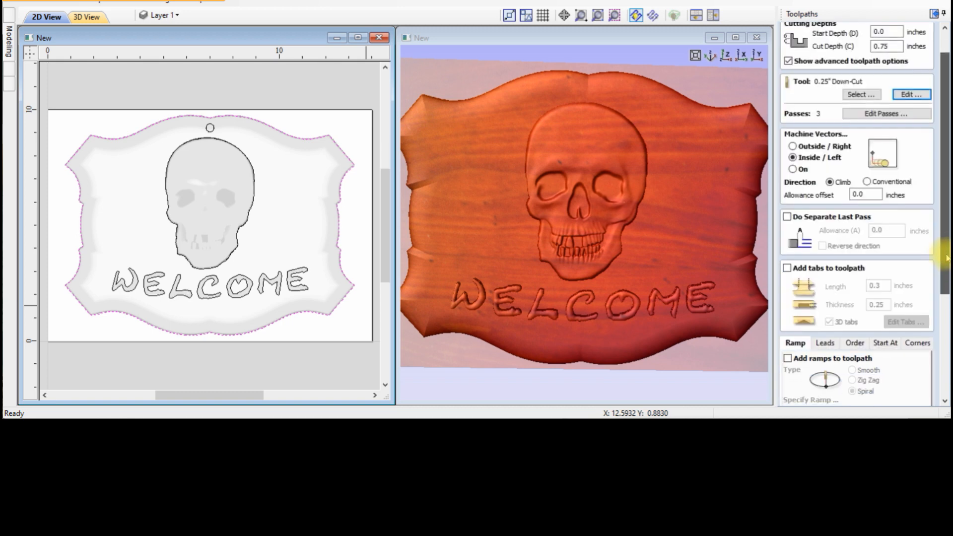
pyautogui.click(811, 147)
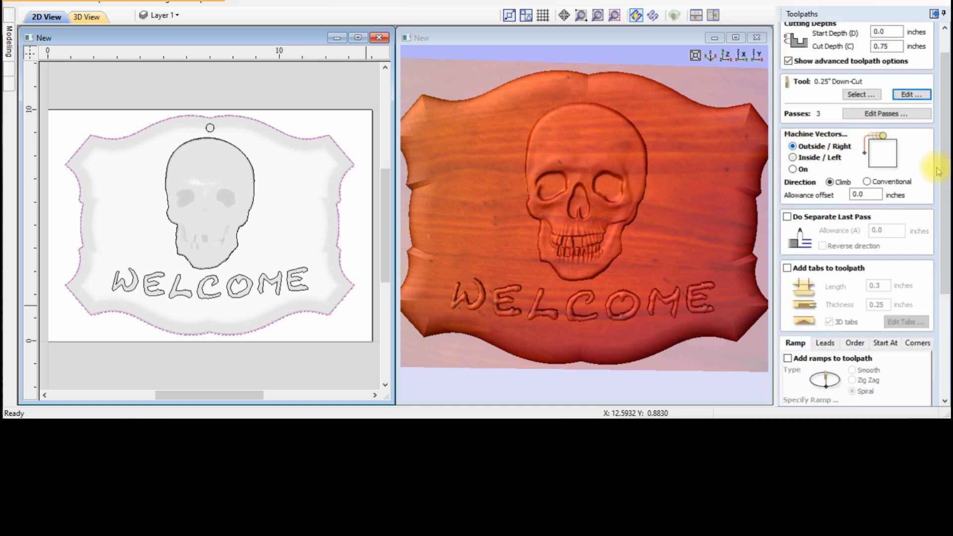
pyautogui.click(872, 193)
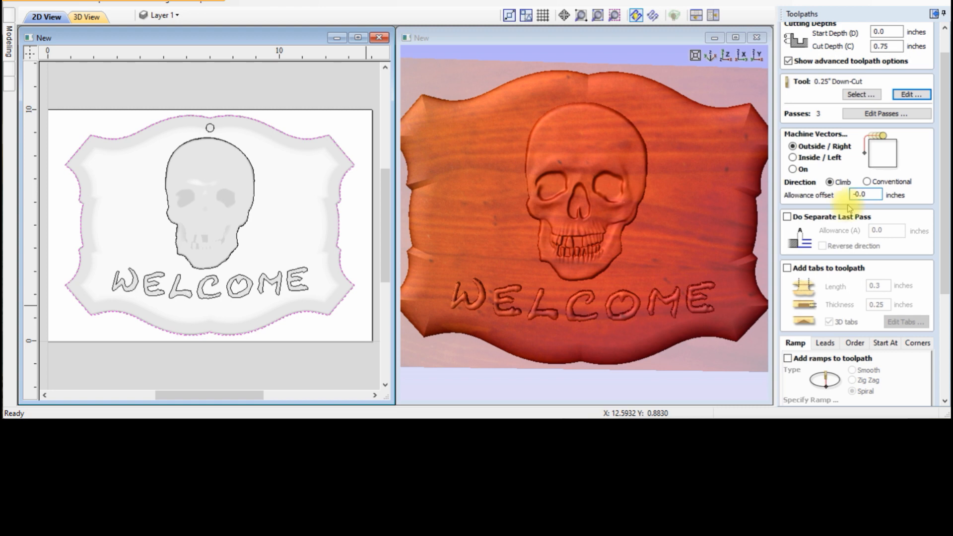
pyautogui.scroll(-5, 849, 278)
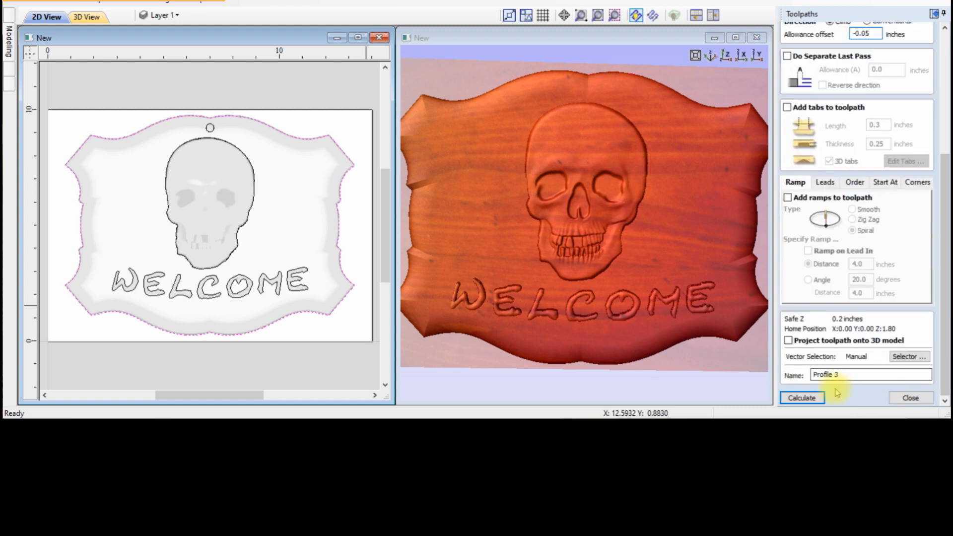
pyautogui.doubleClick(842, 373)
pyautogui.write('Cutout')
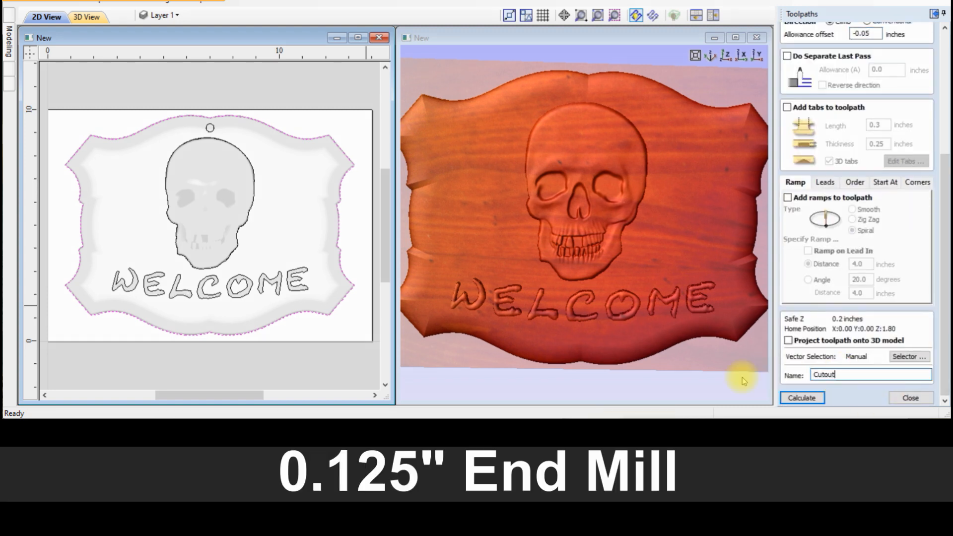
pyautogui.click(801, 398)
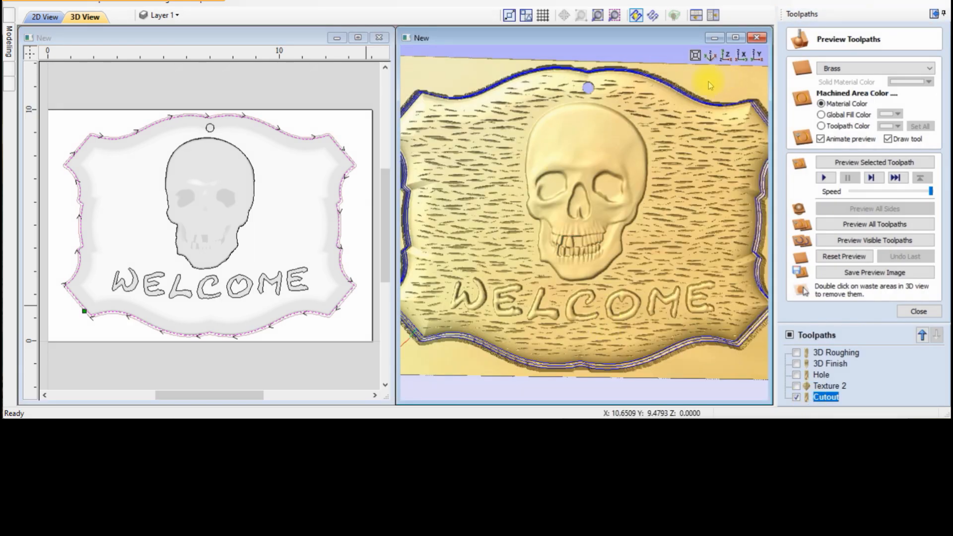
# Reopen the Cutout toolpath to review its profile settings and recalculate it
pyautogui.doubleClick(826, 396)
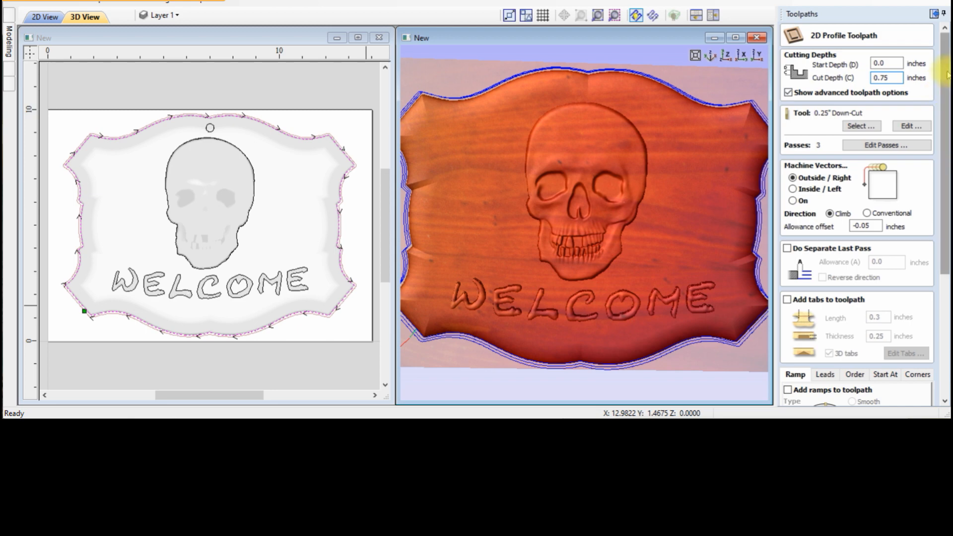
pyautogui.moveTo(947, 96); pyautogui.dragTo(948, 233)
pyautogui.click(801, 397)
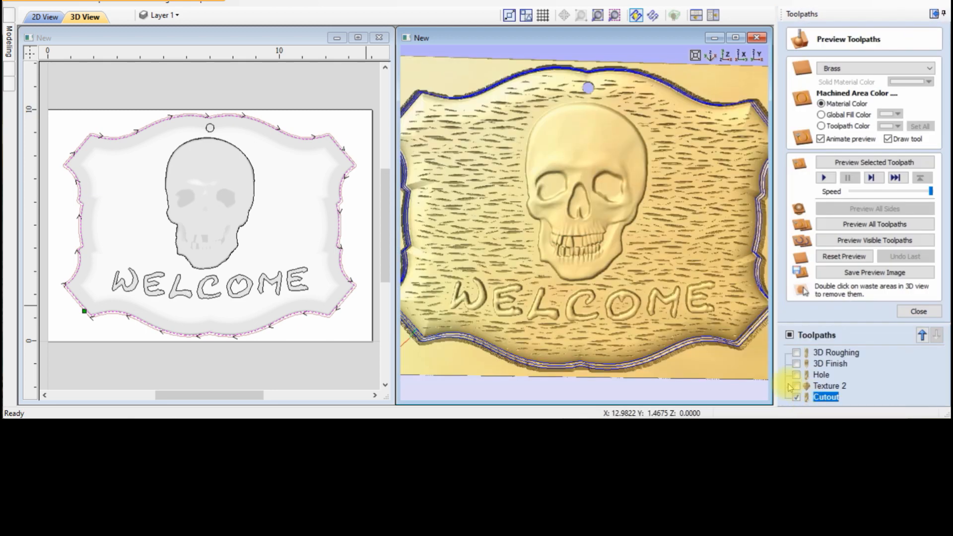
# Preview all toolpaths from a reset block, remove the waste material around the sign and maximize the 3D view
pyautogui.click(843, 257)
pyautogui.click(849, 223)
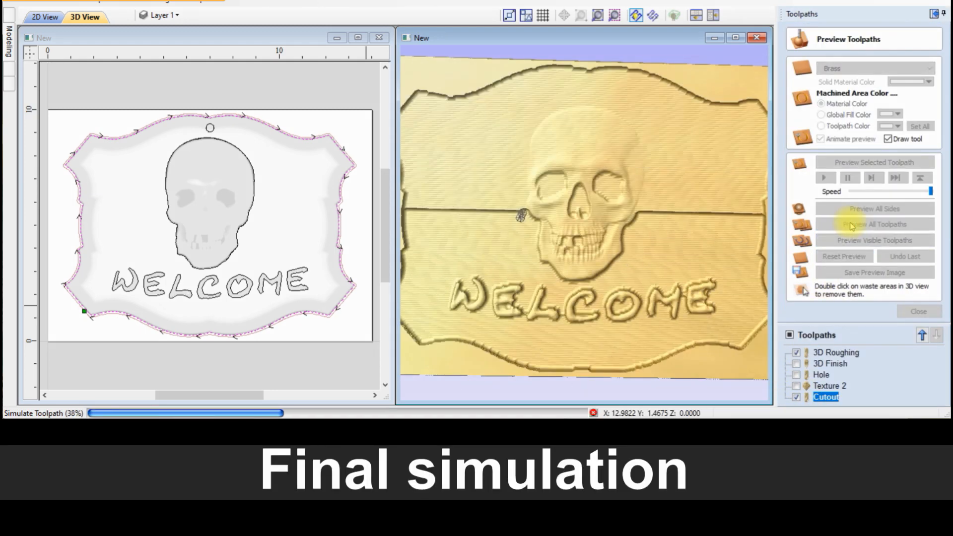
pyautogui.doubleClick(436, 367)
pyautogui.click(736, 37)
pyautogui.moveTo(498, 215); pyautogui.dragTo(496, 255)
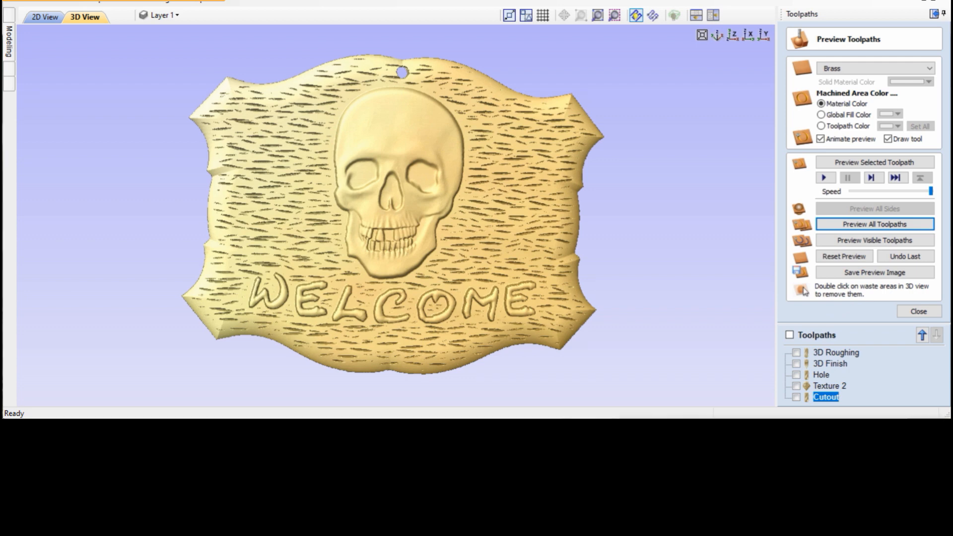
# Set the preview material to Cherry Dark and inspect the simulated sign from several angles
pyautogui.click(861, 68)
pyautogui.scroll(2, 836, 111)
pyautogui.scroll(2, 836, 115)
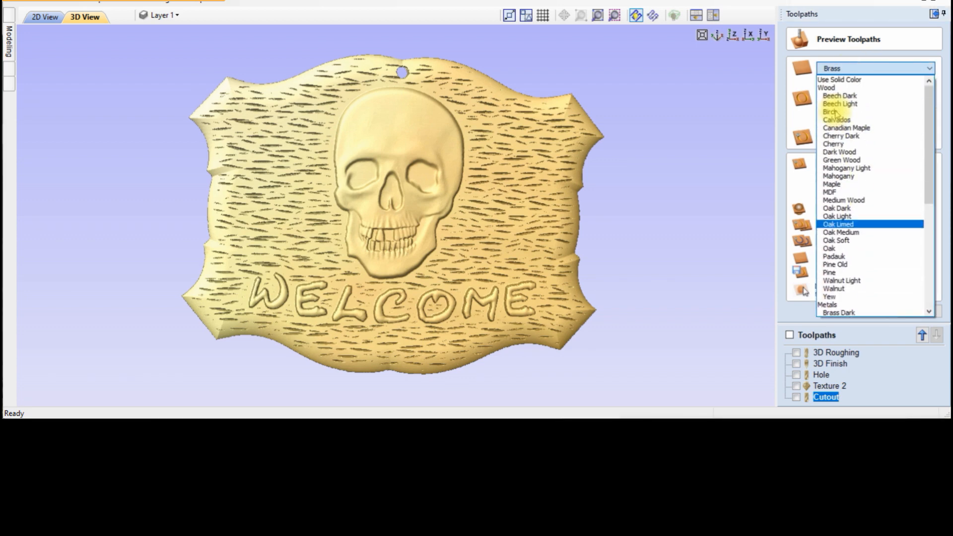
pyautogui.click(835, 136)
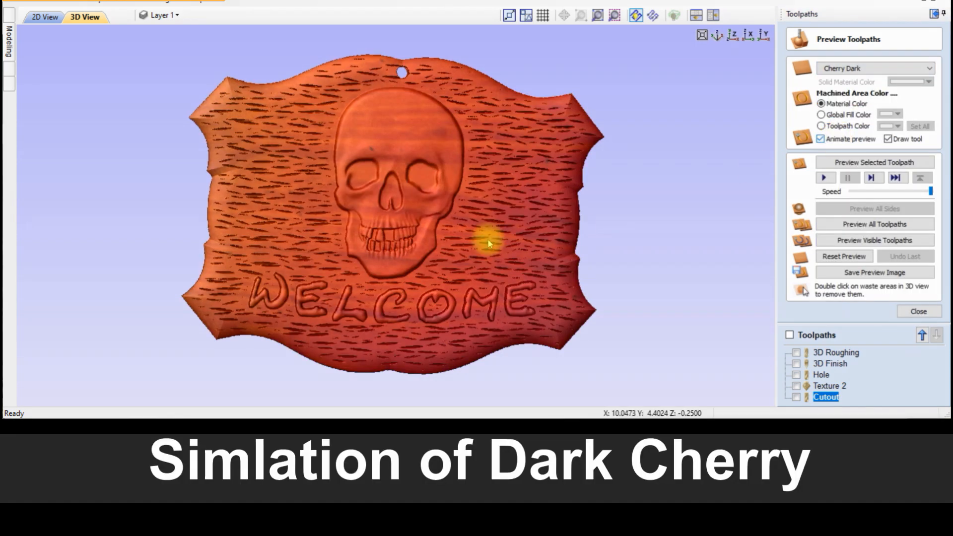
pyautogui.moveTo(485, 238); pyautogui.dragTo(381, 290)
pyautogui.scroll(4, 404, 217)
pyautogui.moveTo(480, 209); pyautogui.dragTo(442, 326)
pyautogui.scroll(-5, 502, 221)
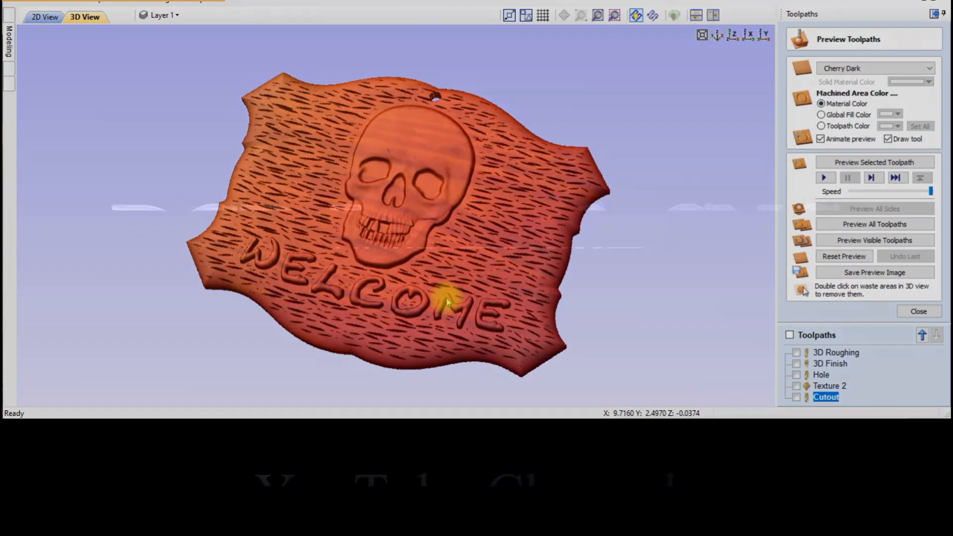